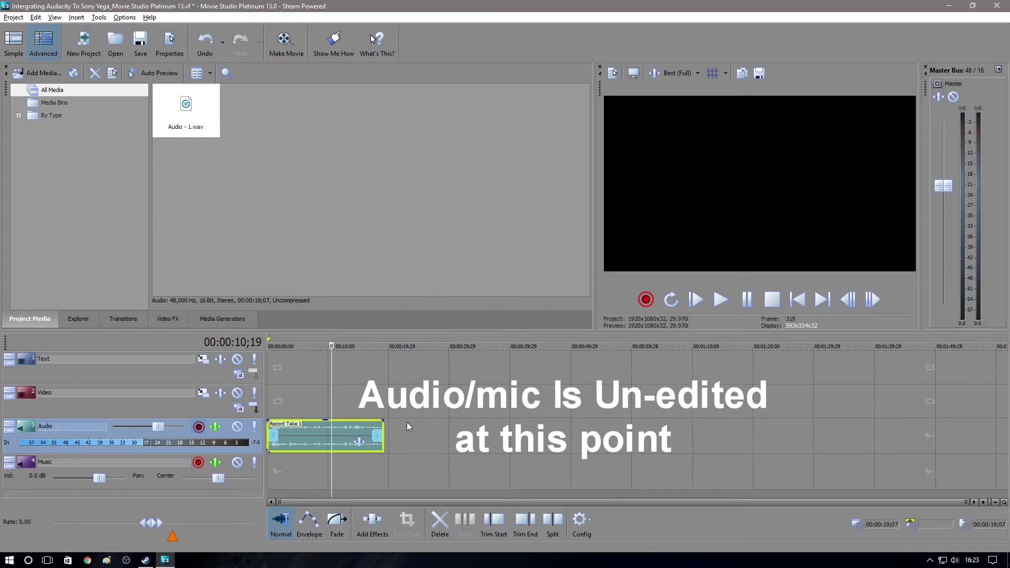
Preview the clip, then search 'audacity' in Chrome and reach the Audacity 2.1.2 download page.
drag(332, 346, 256, 328)
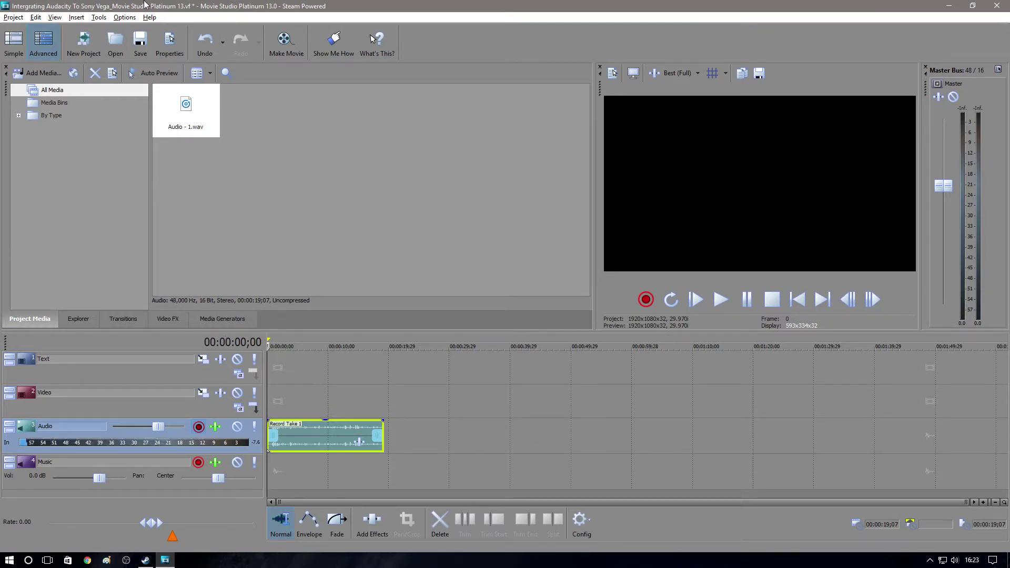
click(88, 561)
click(405, 213)
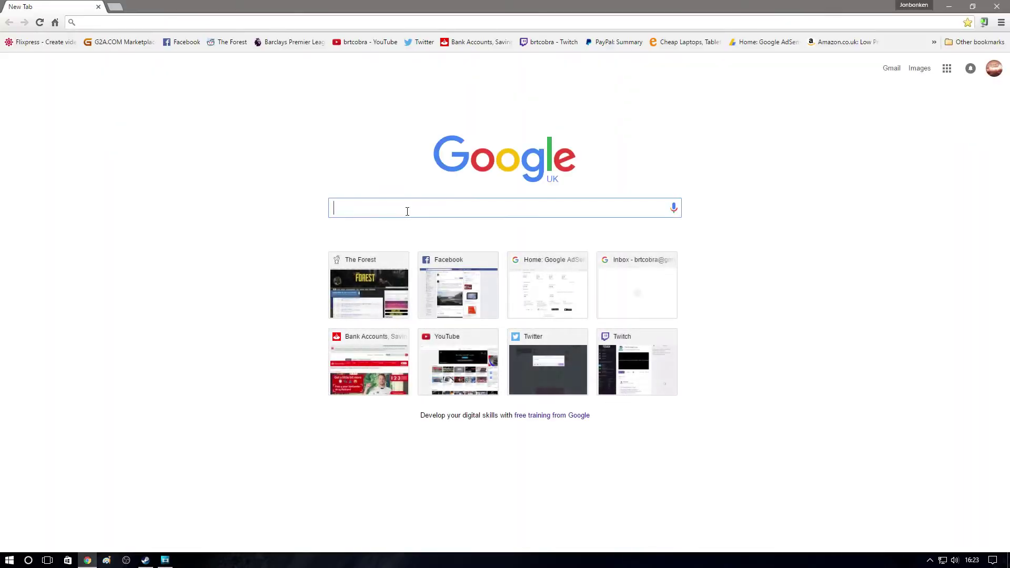
text(audacity)
key(Return)
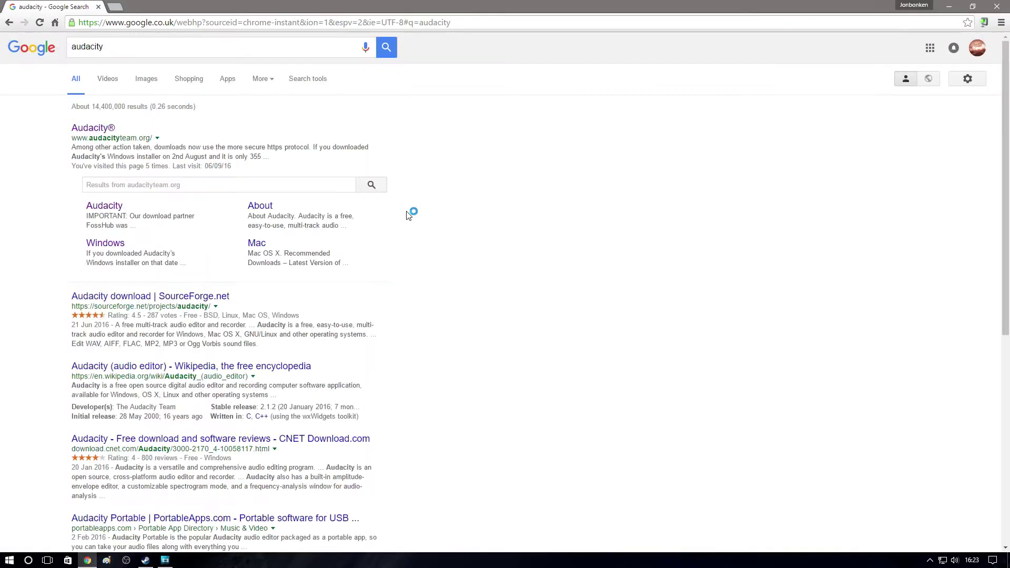
click(94, 129)
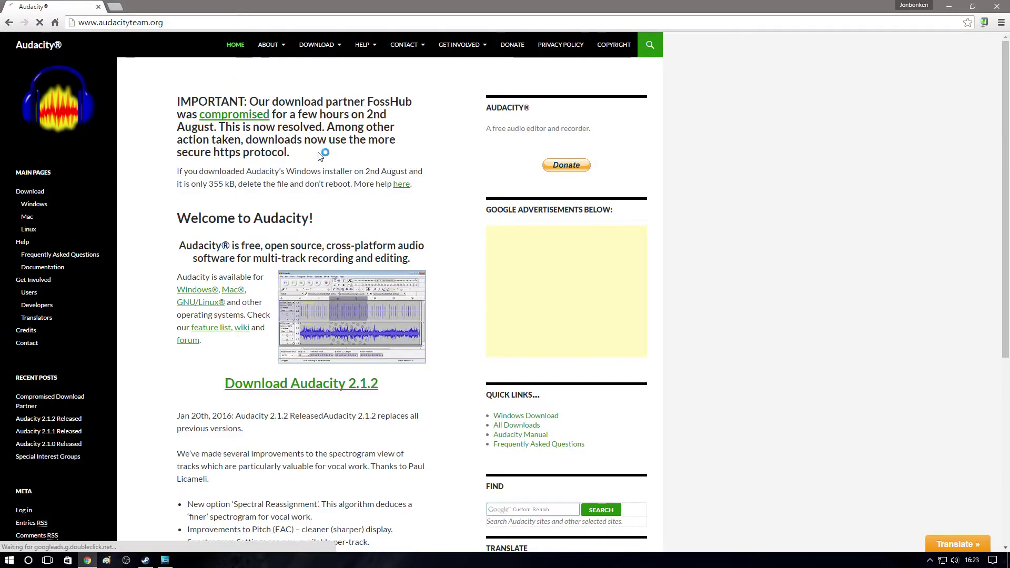
click(310, 389)
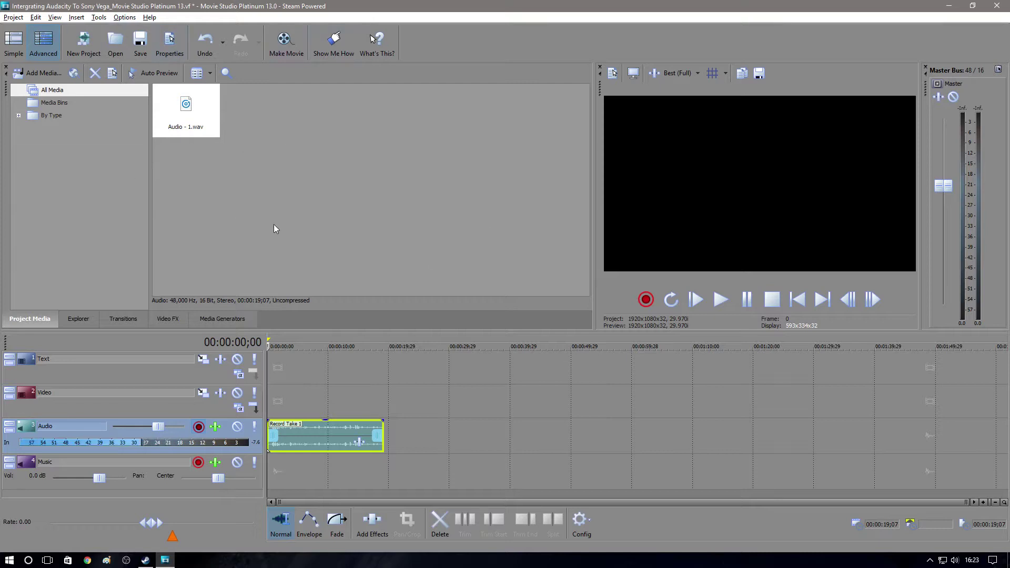
In Audio preferences, choose C:\Program Files (x86)\Audacity\audacity.exe as the preferred audio editor.
click(123, 18)
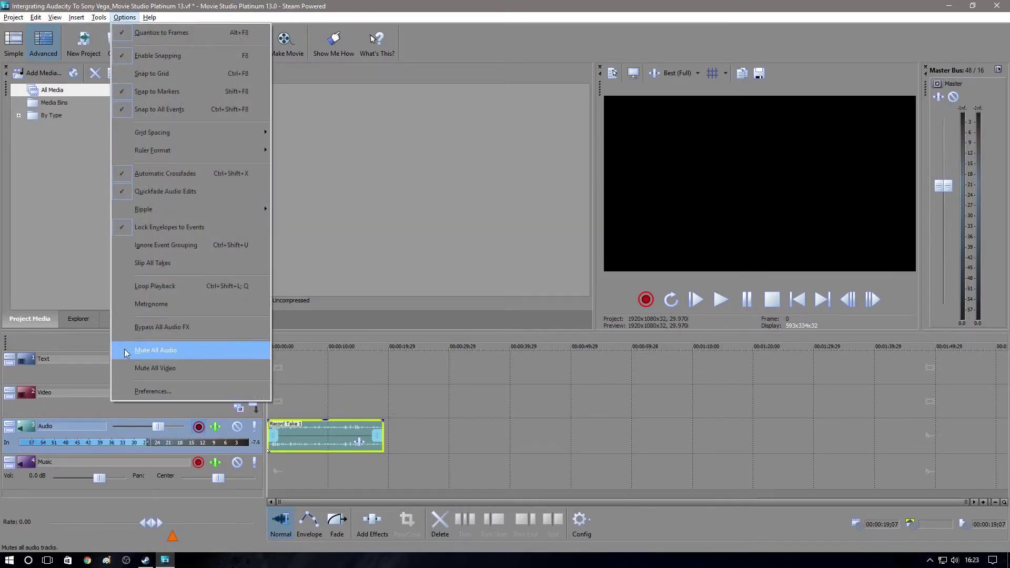
click(139, 390)
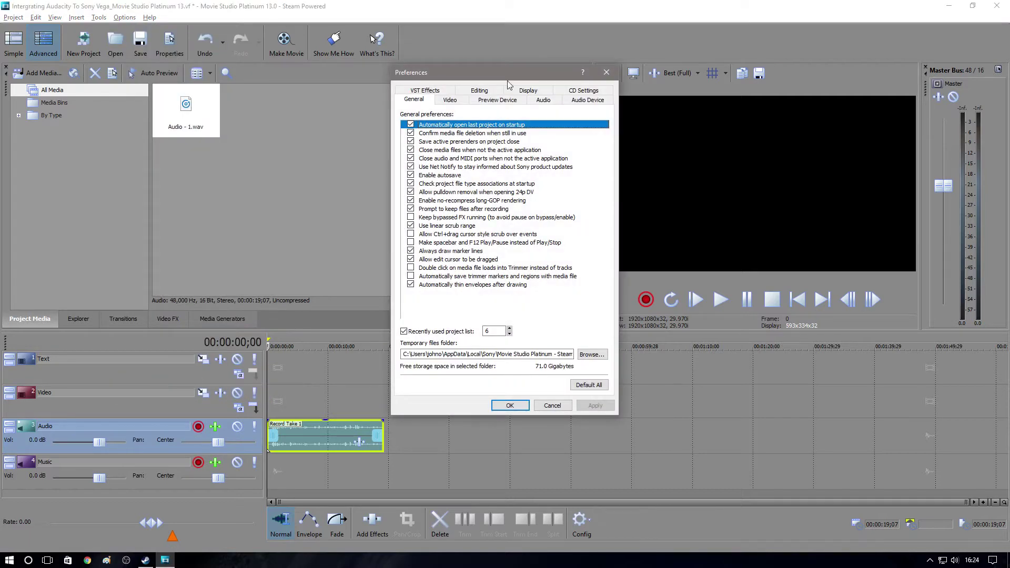
click(552, 102)
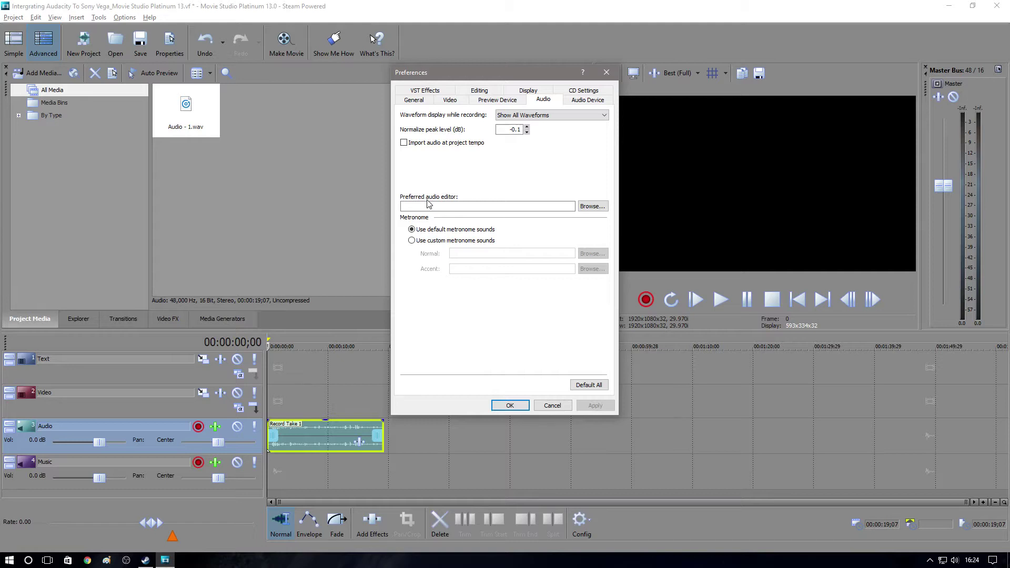
click(585, 208)
click(386, 254)
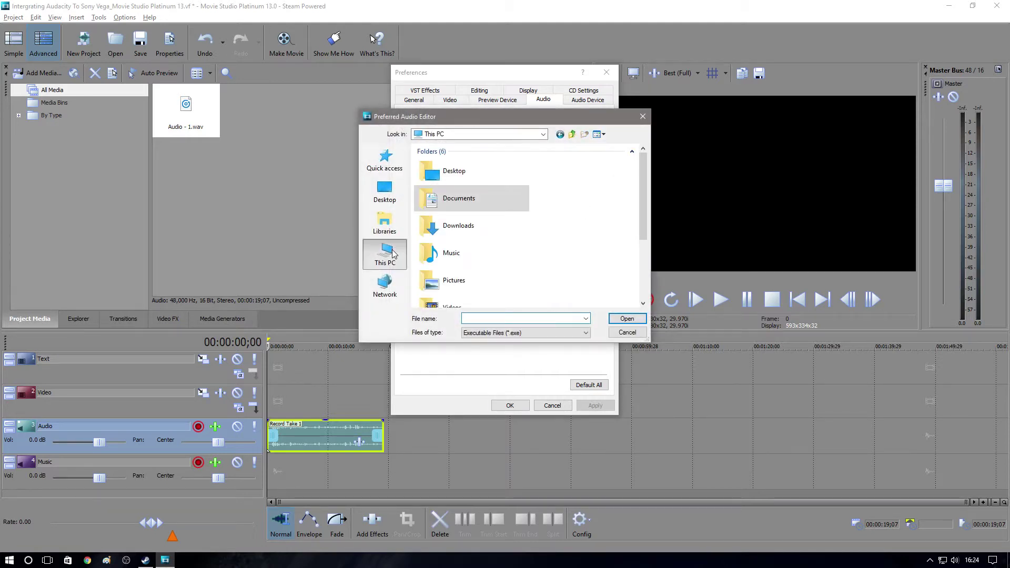
scroll(542, 243, down, 3)
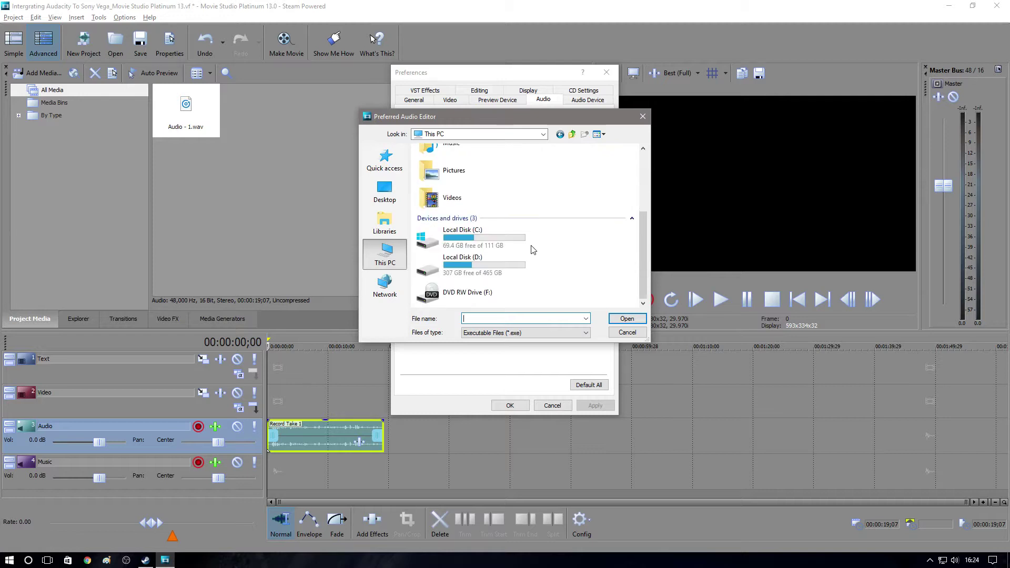
double_click(482, 240)
double_click(452, 192)
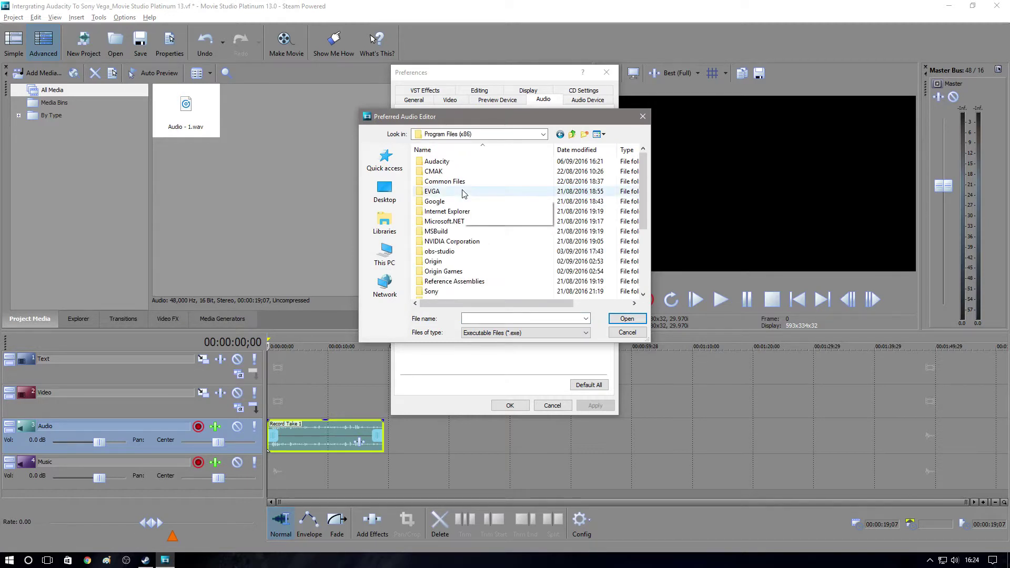
double_click(436, 161)
click(443, 205)
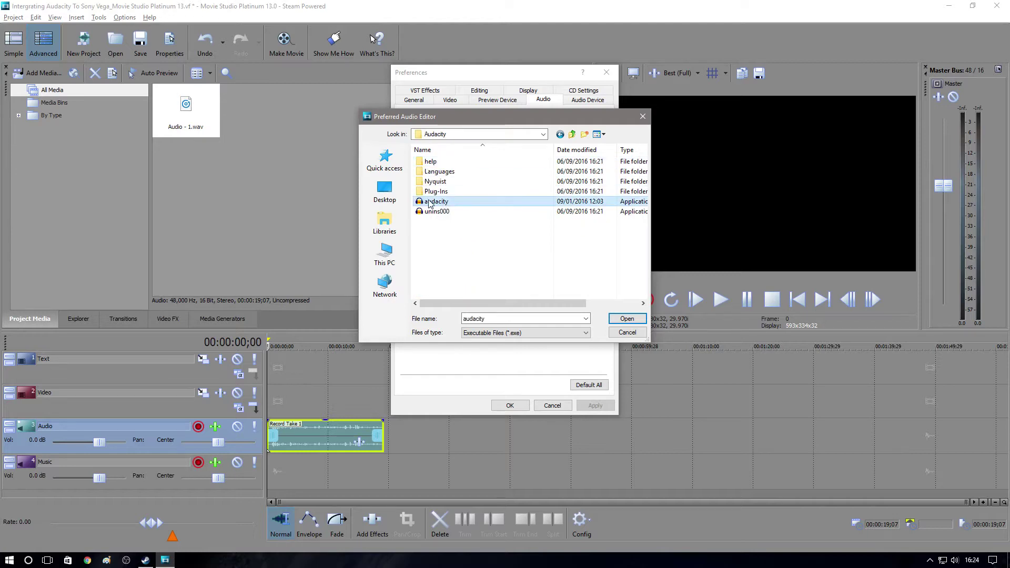
click(626, 319)
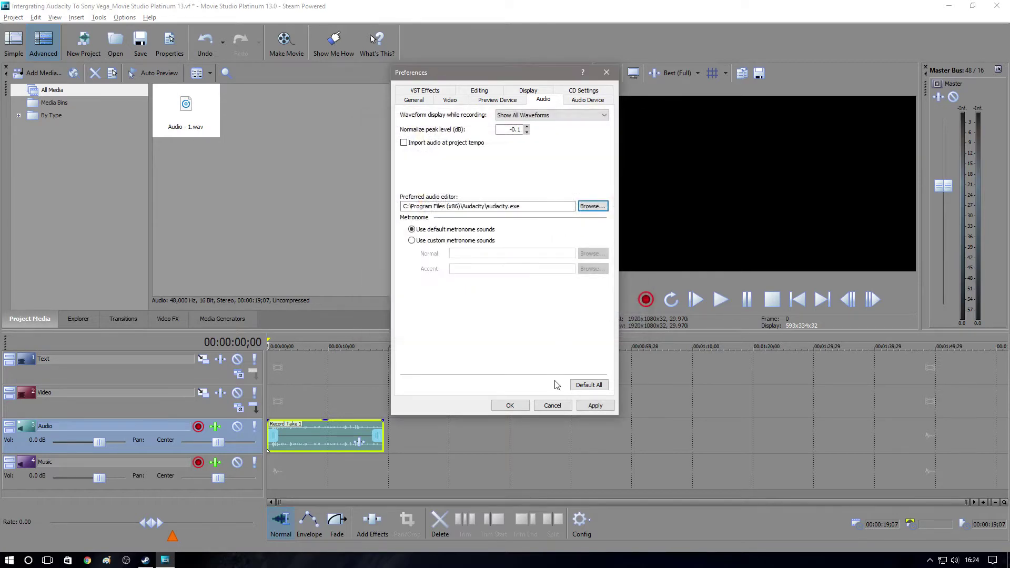
Apply and save the preferences, then open a copy of the voice clip in Audacity.
click(585, 405)
click(511, 405)
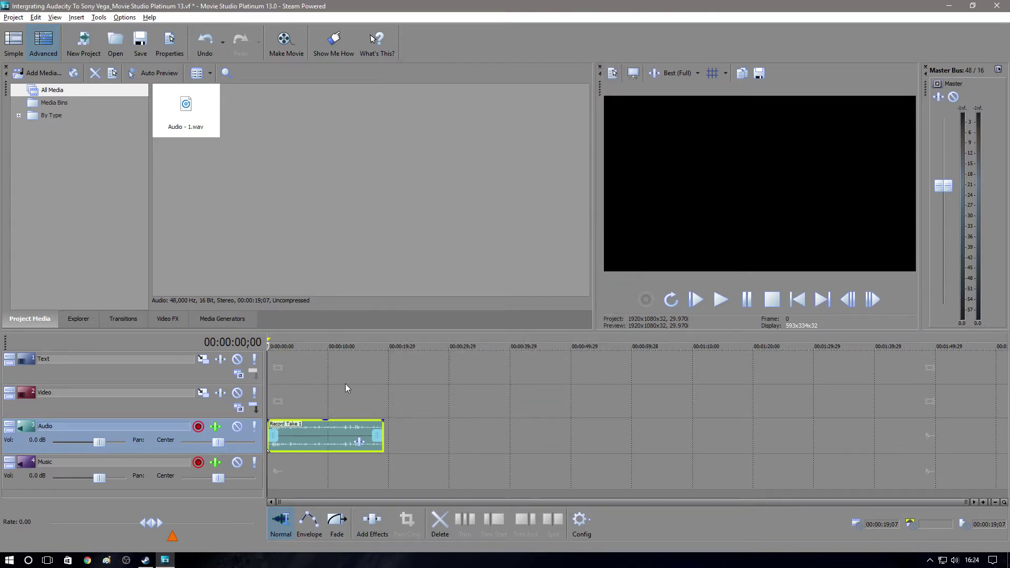
right_click(312, 440)
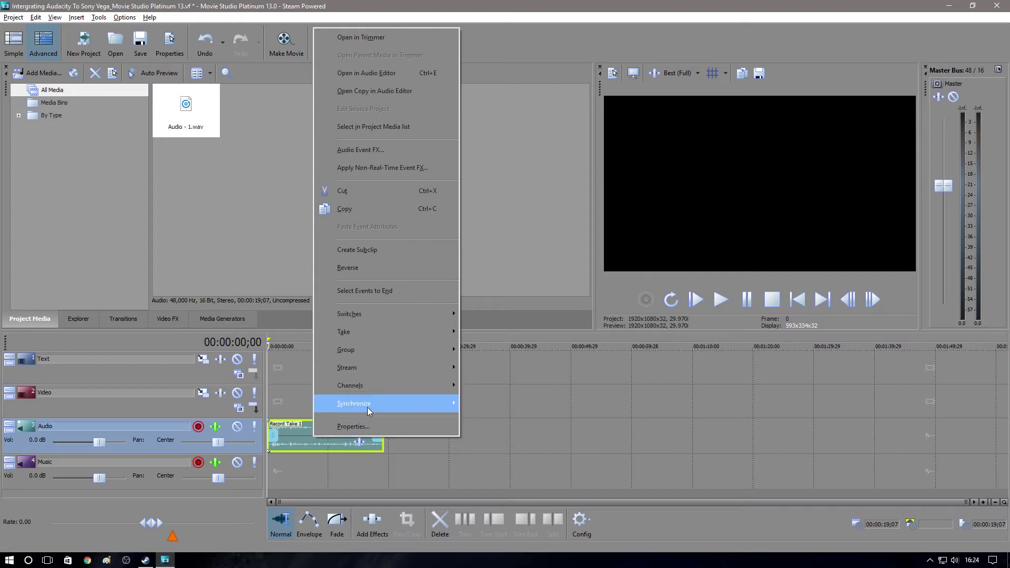
click(380, 93)
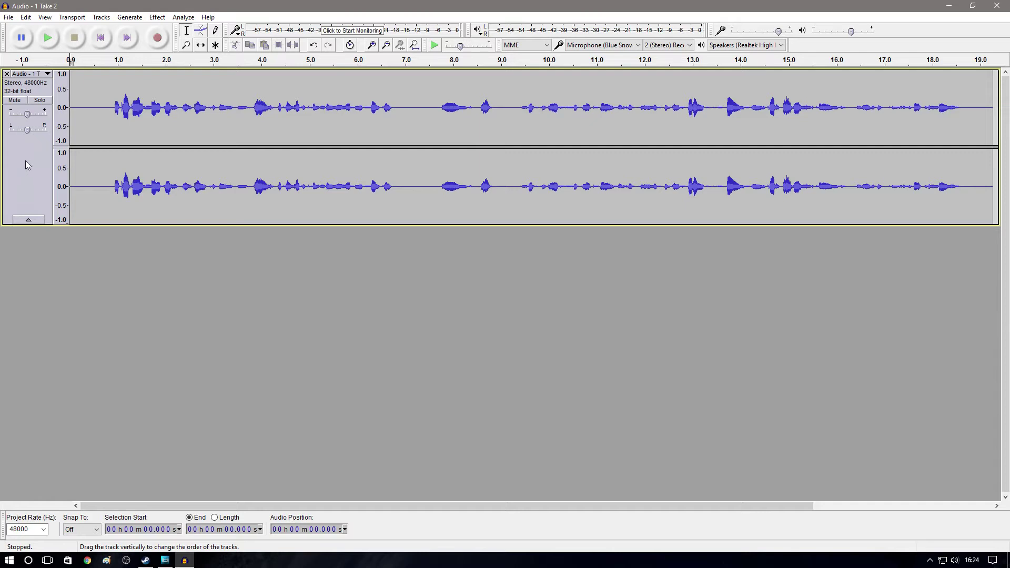
Select the whole take and apply Equalization boosting about 9 dB below 70 Hz and above 4000 Hz.
key(ctrl+a)
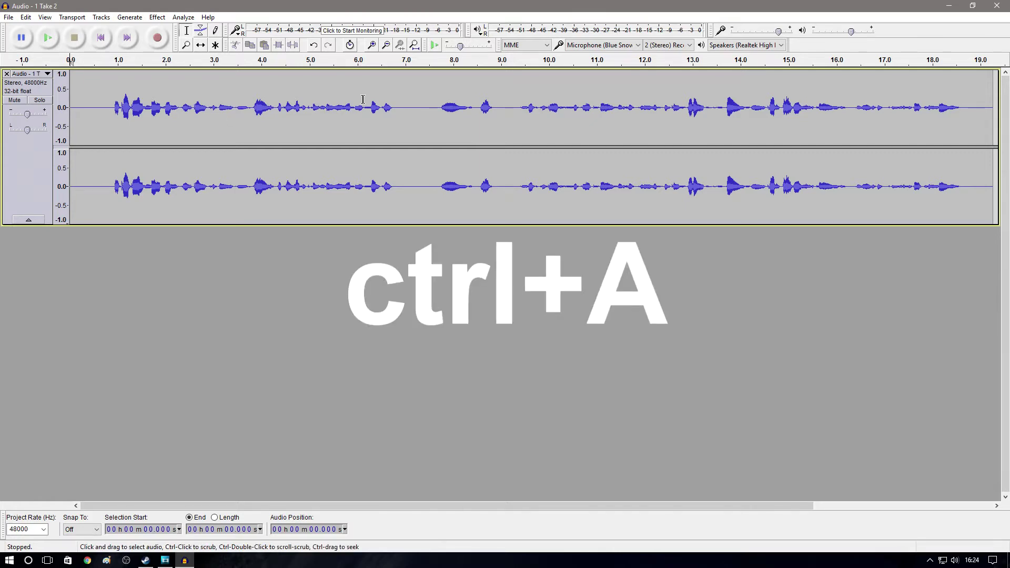
key(ctrl+a)
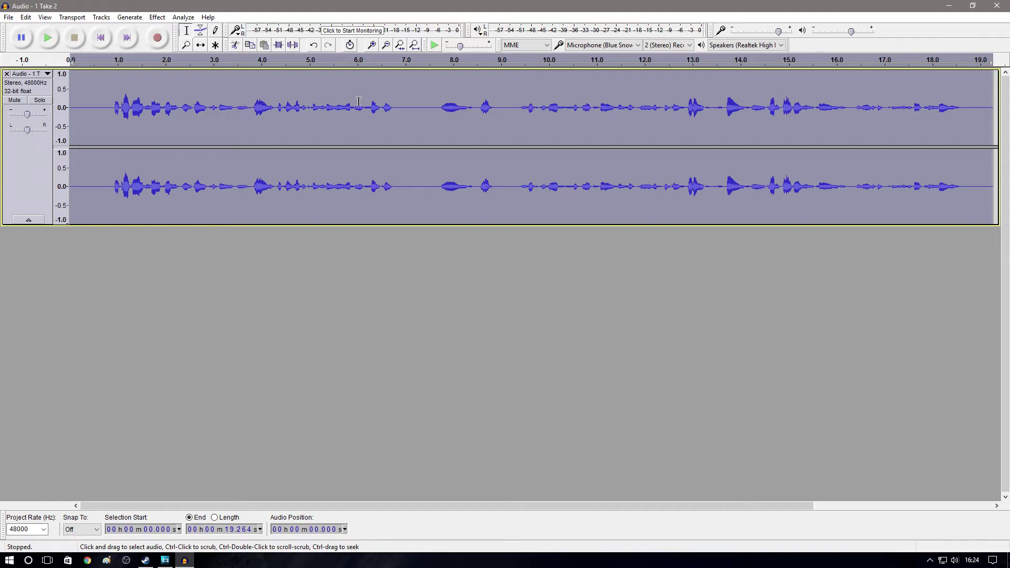
click(158, 18)
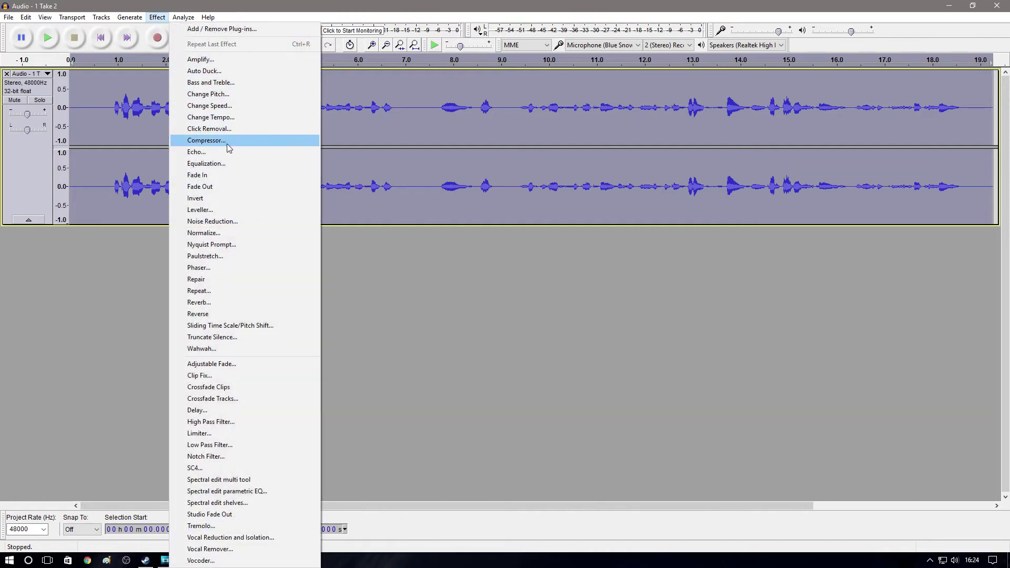
click(226, 165)
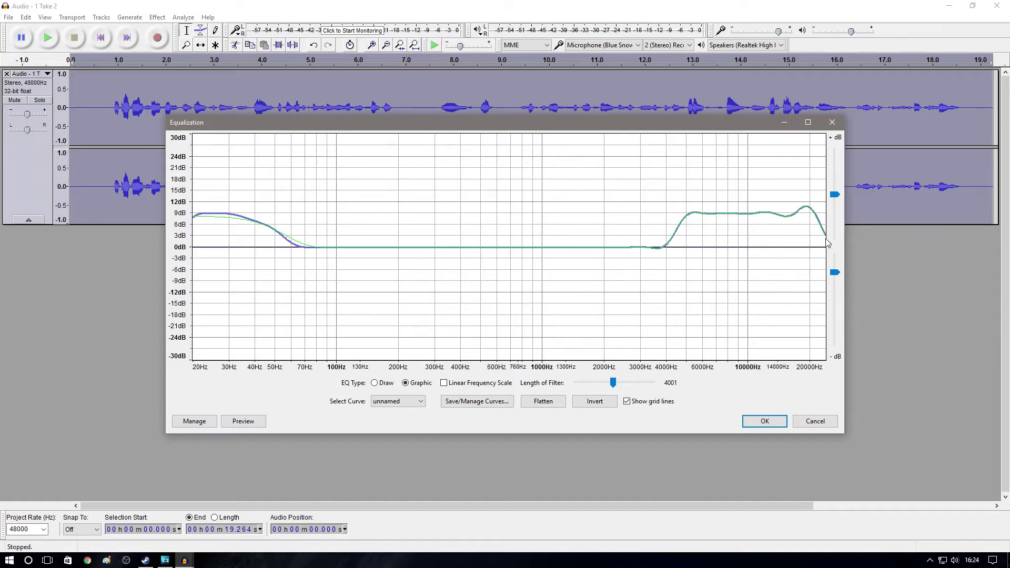
click(762, 421)
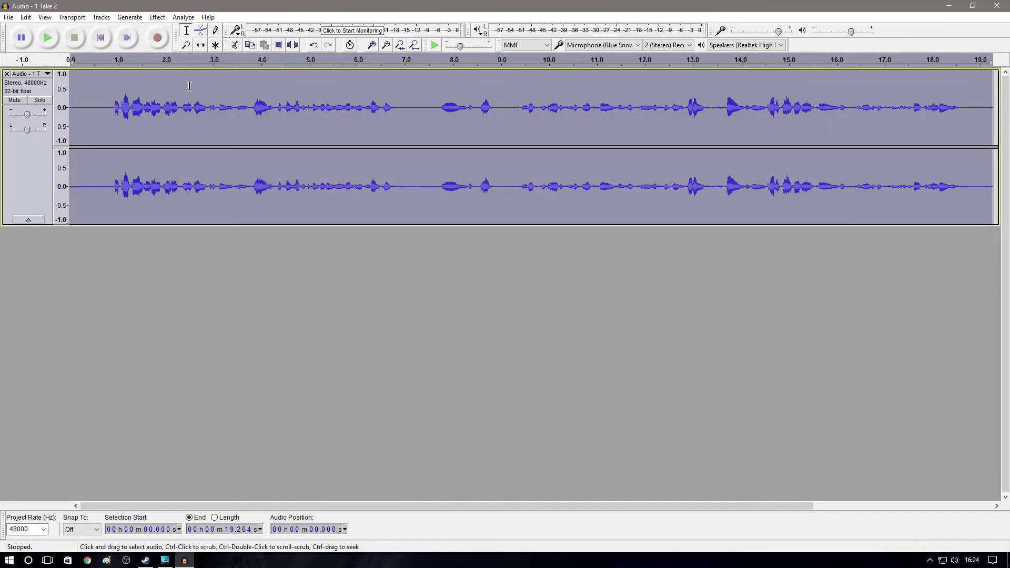
Apply Limiter, then Compressor, then Limiter again to the whole take.
click(155, 19)
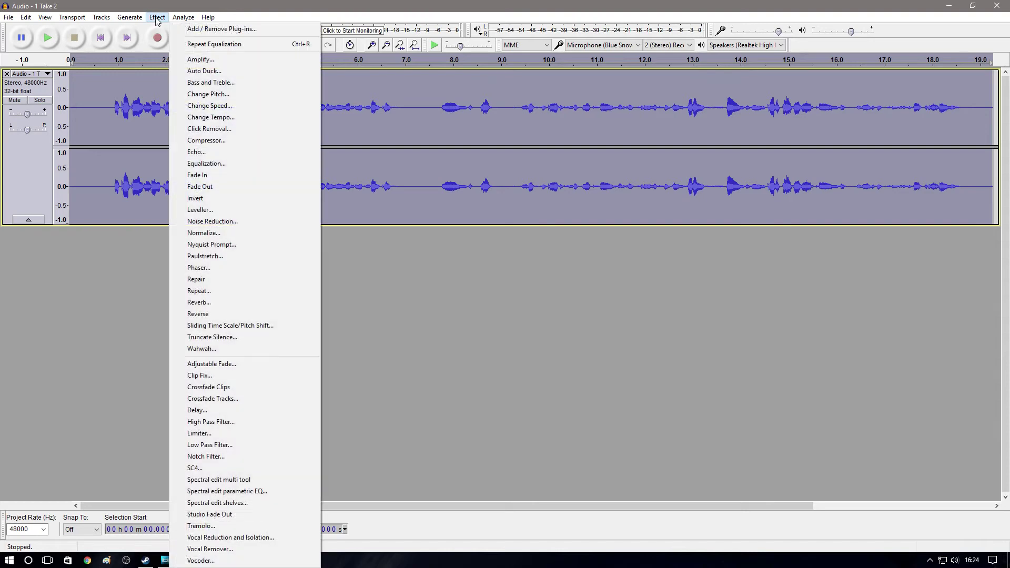
click(210, 435)
click(552, 347)
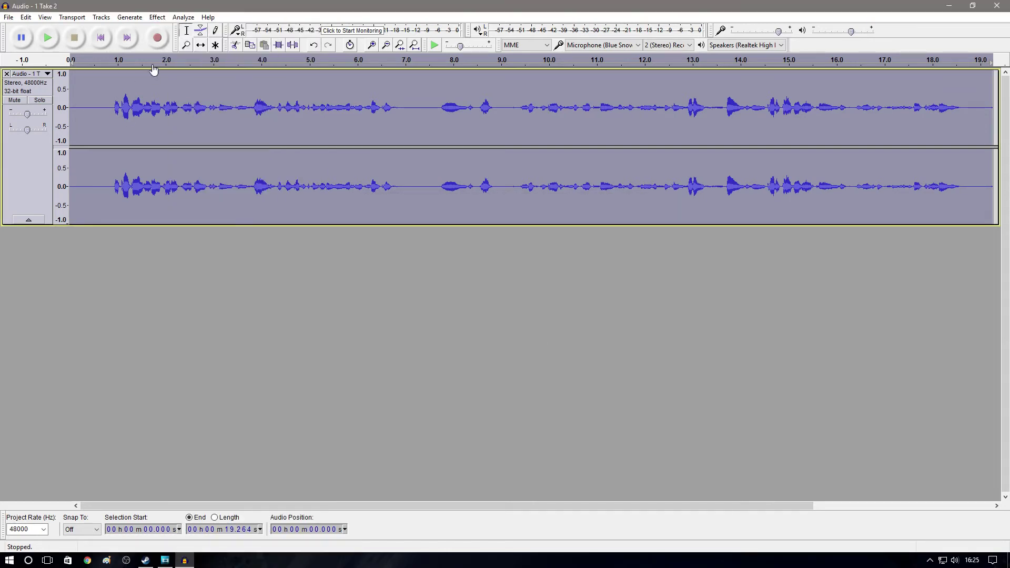
click(157, 18)
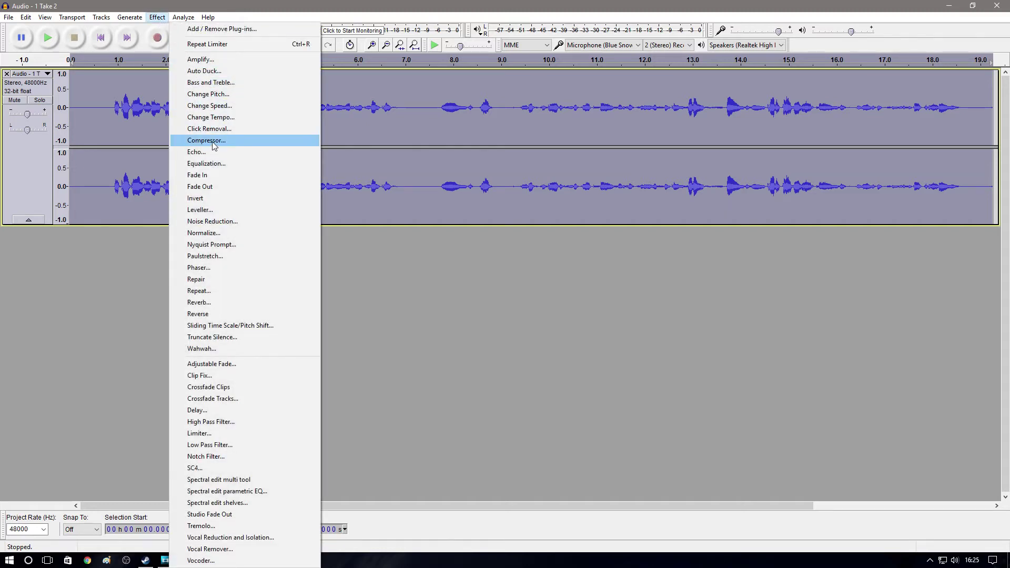
click(210, 140)
click(538, 396)
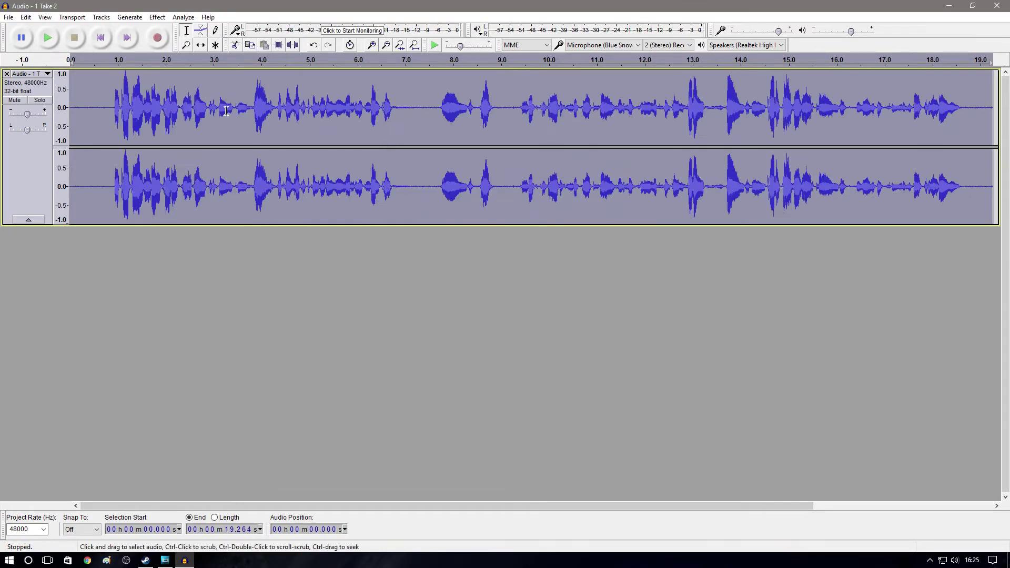
click(156, 18)
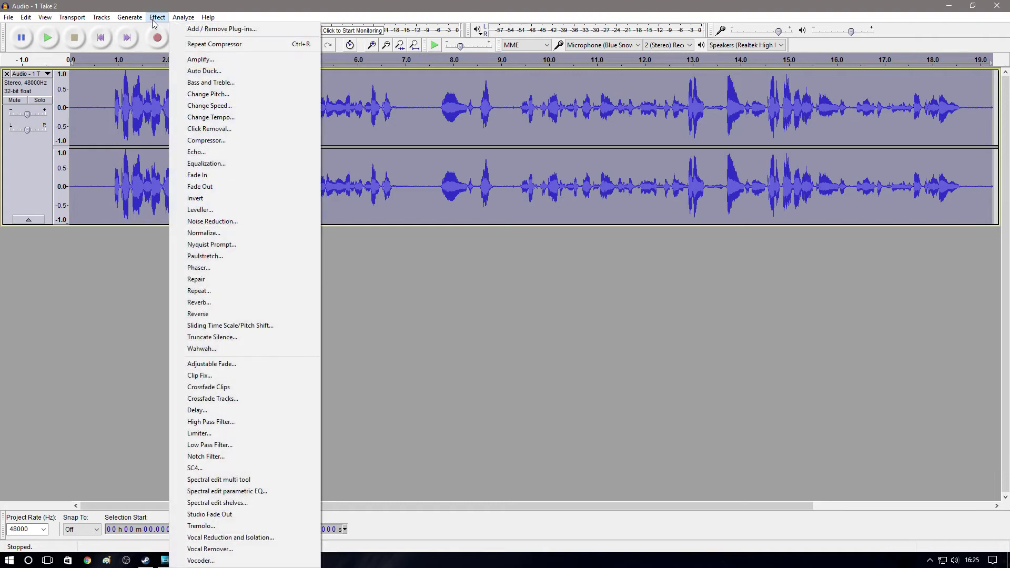
click(215, 434)
click(568, 341)
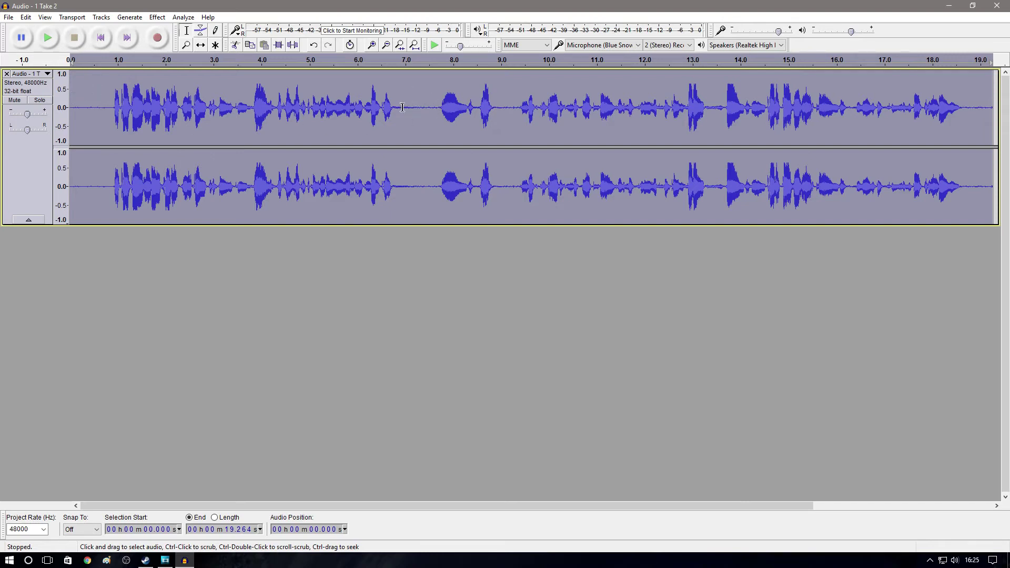
Select the quiet lead-in and capture it as the Noise Reduction noise profile.
click(72, 98)
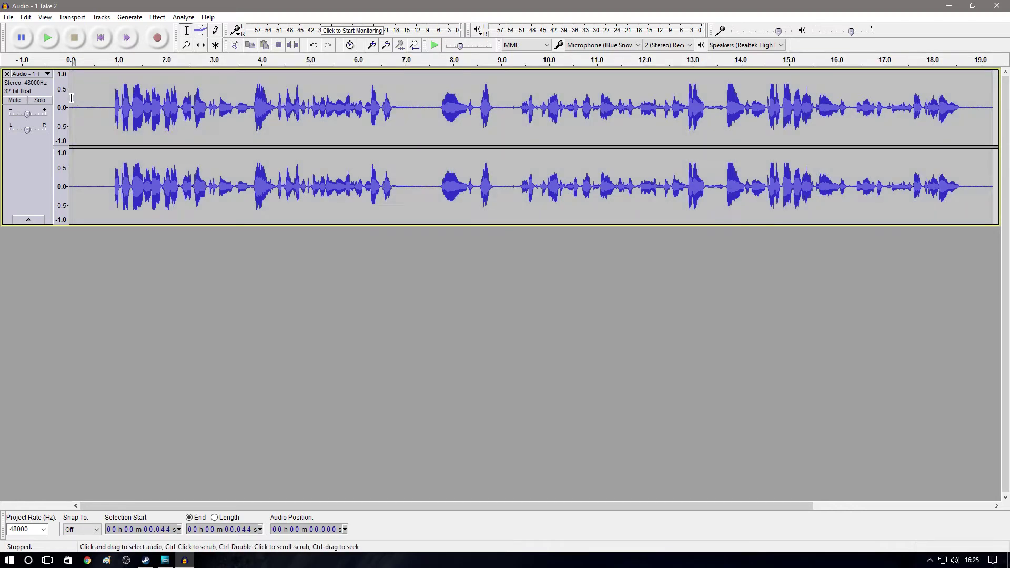
drag(72, 98, 112, 99)
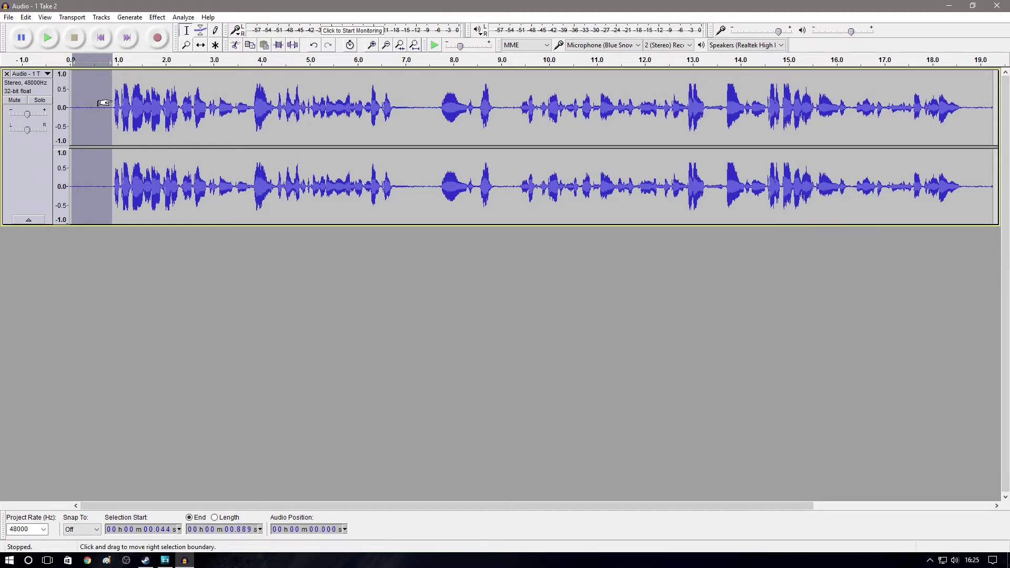
click(157, 18)
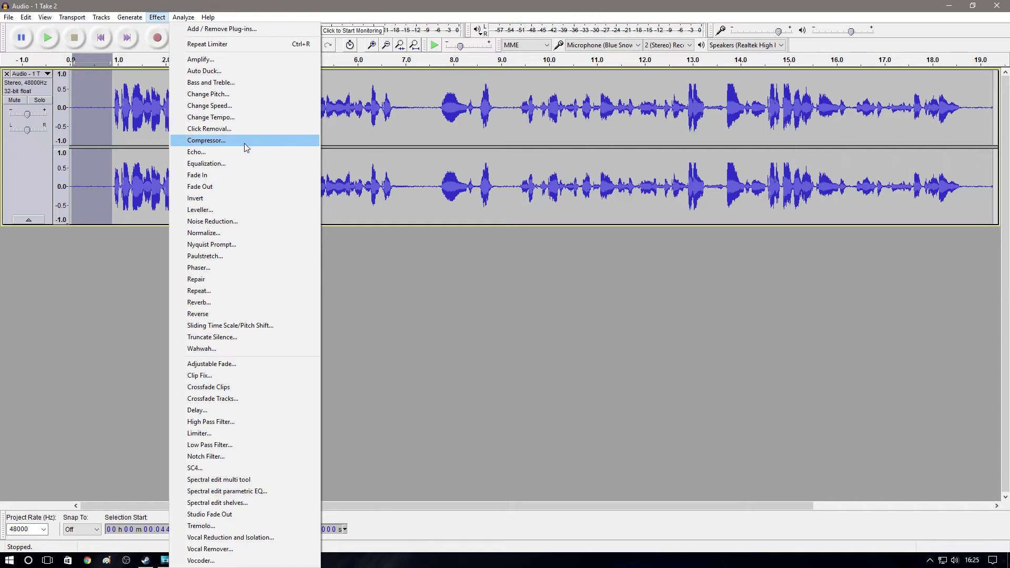
click(229, 221)
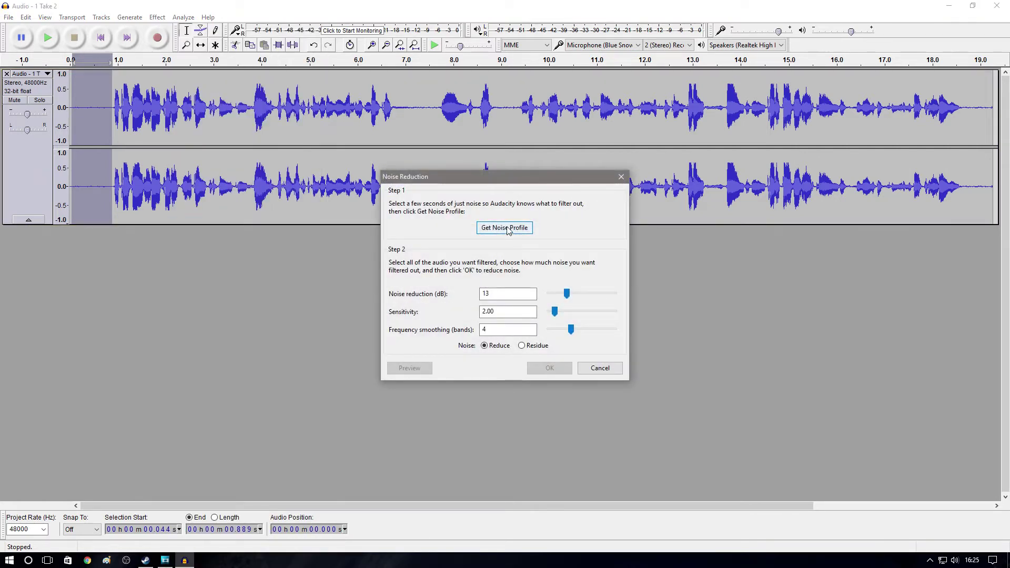
click(509, 232)
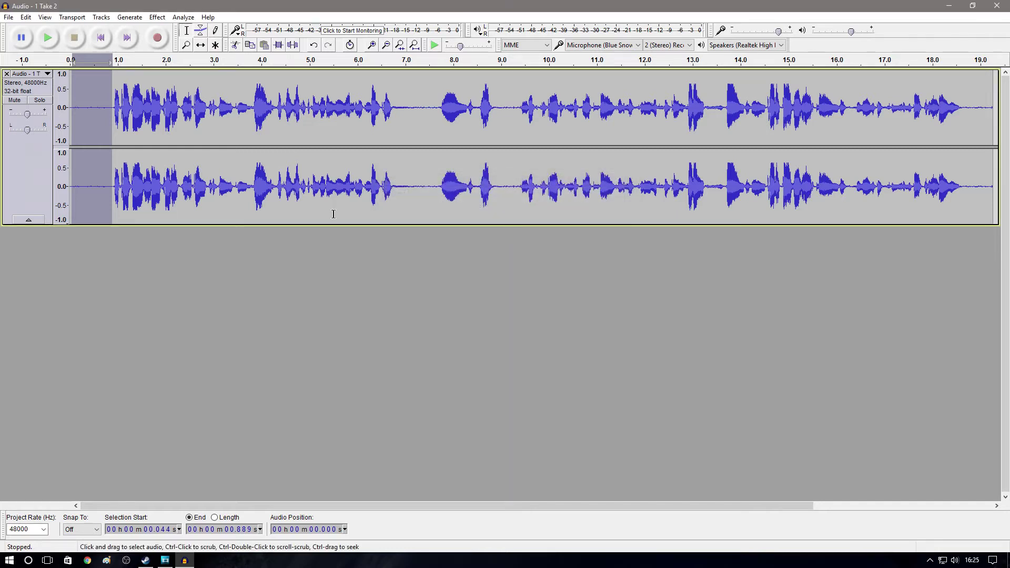
Apply Noise Reduction (13 dB, sensitivity 2.00, smoothing 4) to the whole recording.
key(ctrl+a)
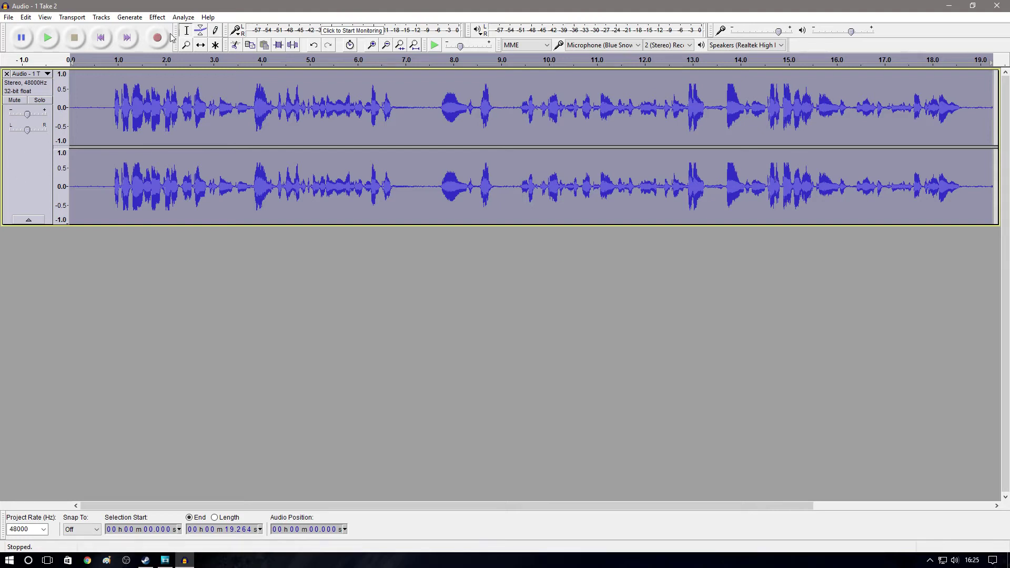
click(161, 20)
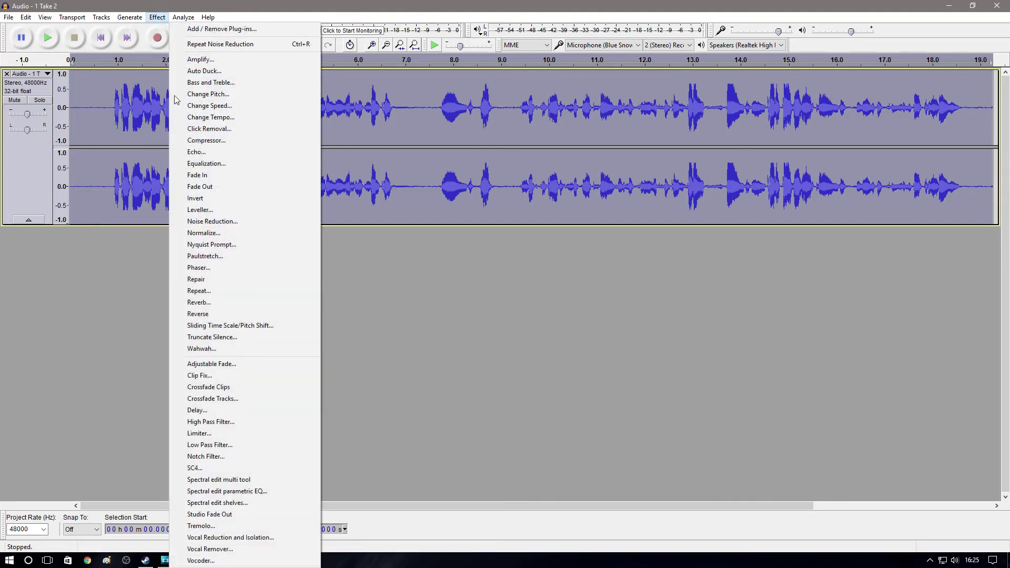
click(218, 223)
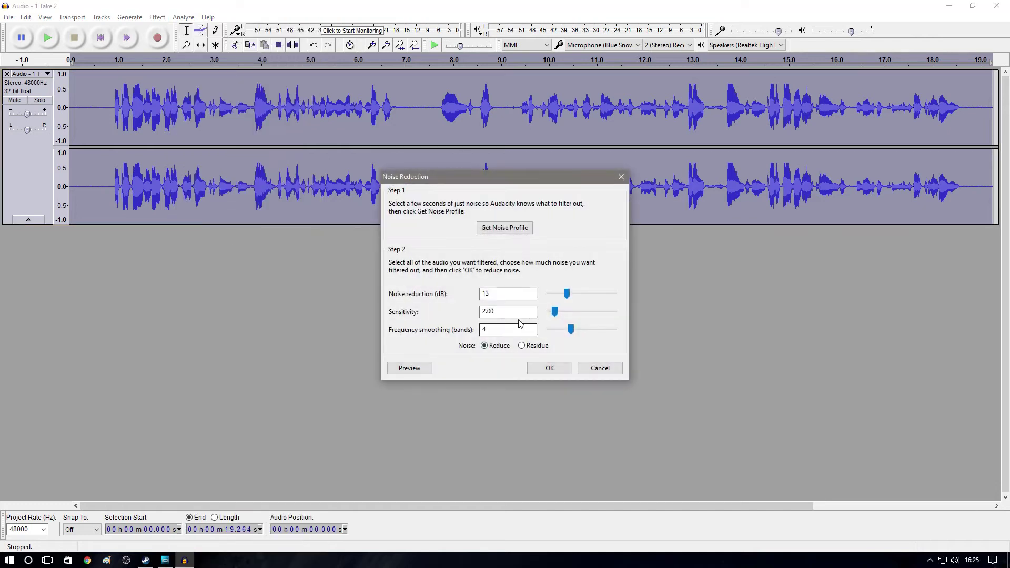
click(549, 370)
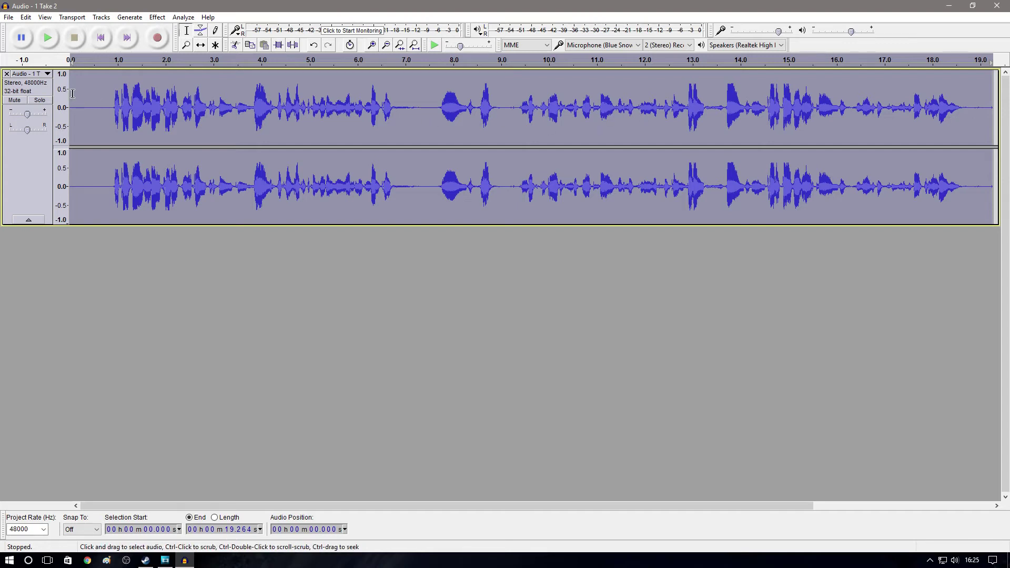
click(10, 18)
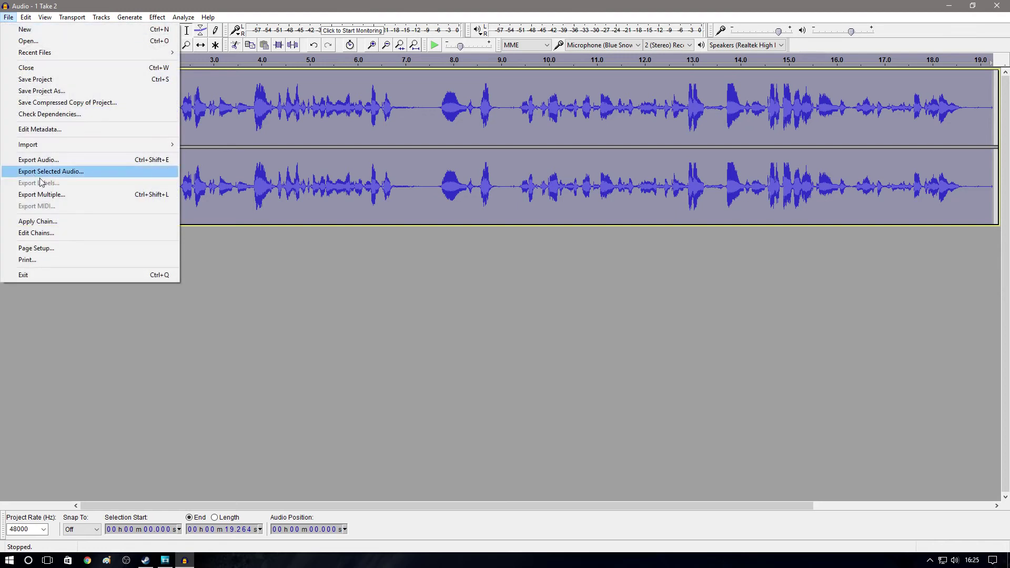
Export the take as test20 WAV, then close Audacity without saving the project.
click(60, 161)
key(BackSpace)
text(tes)
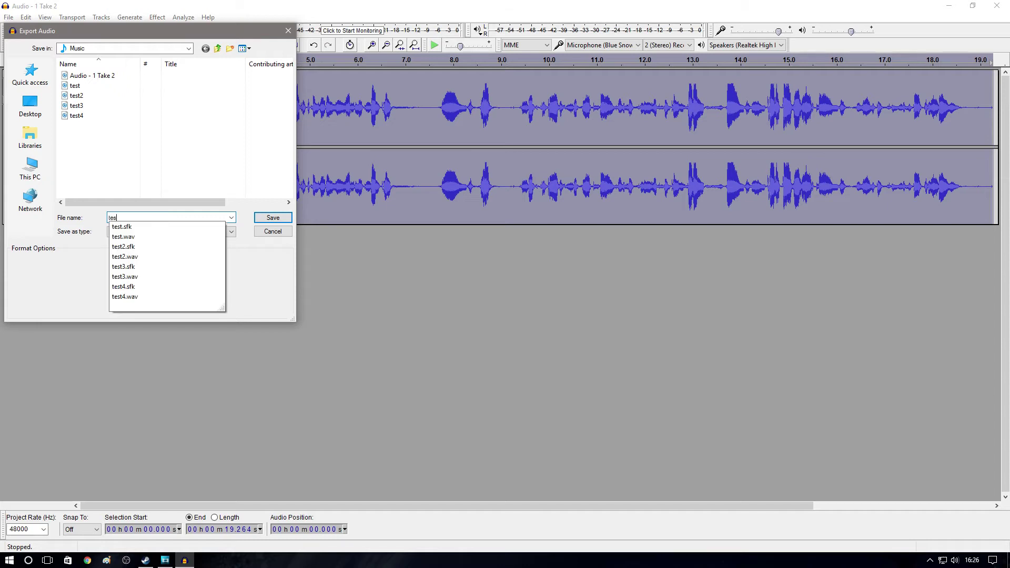
text(t20)
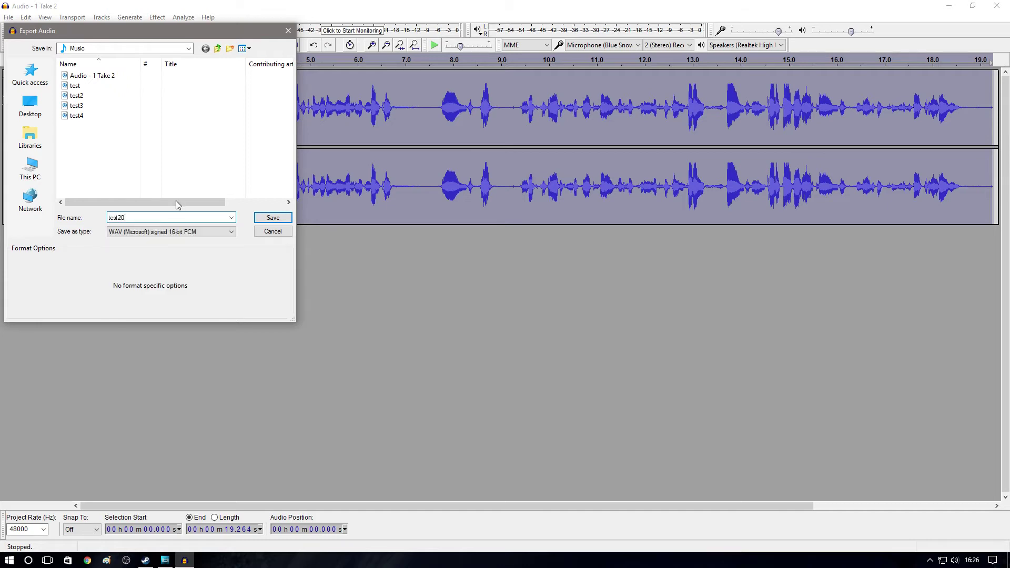
click(256, 221)
click(562, 365)
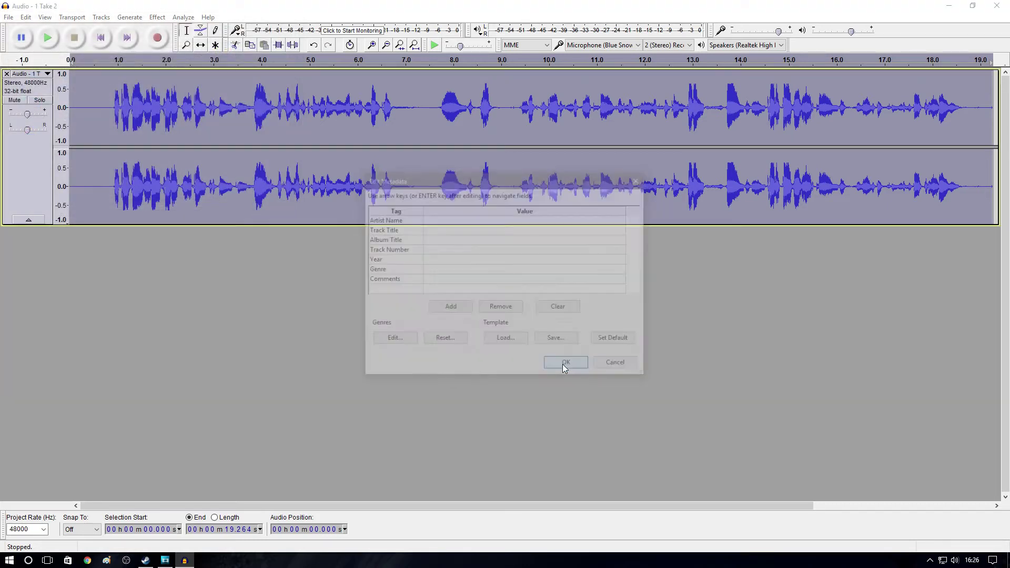
key(ctrl+w)
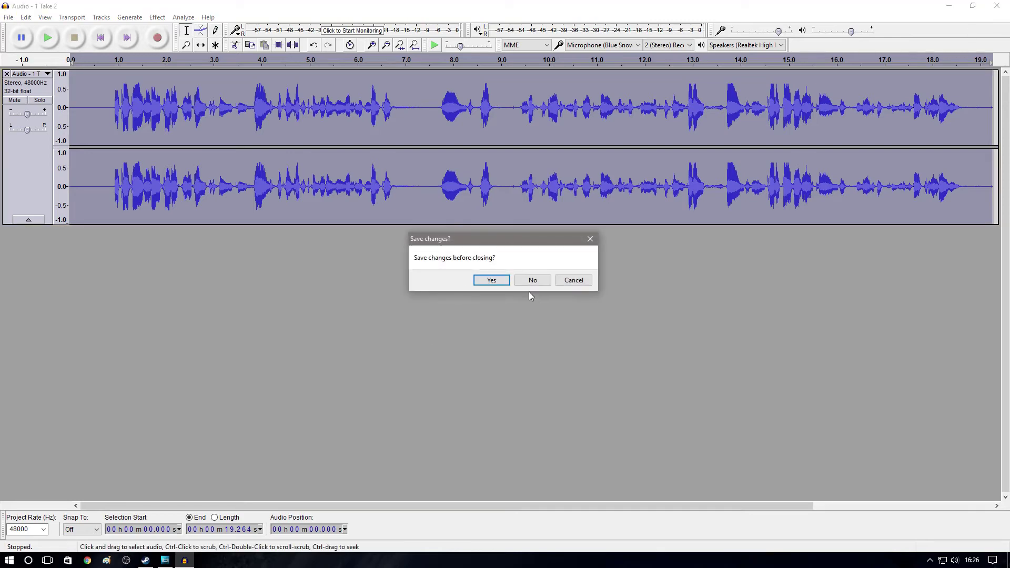
click(531, 280)
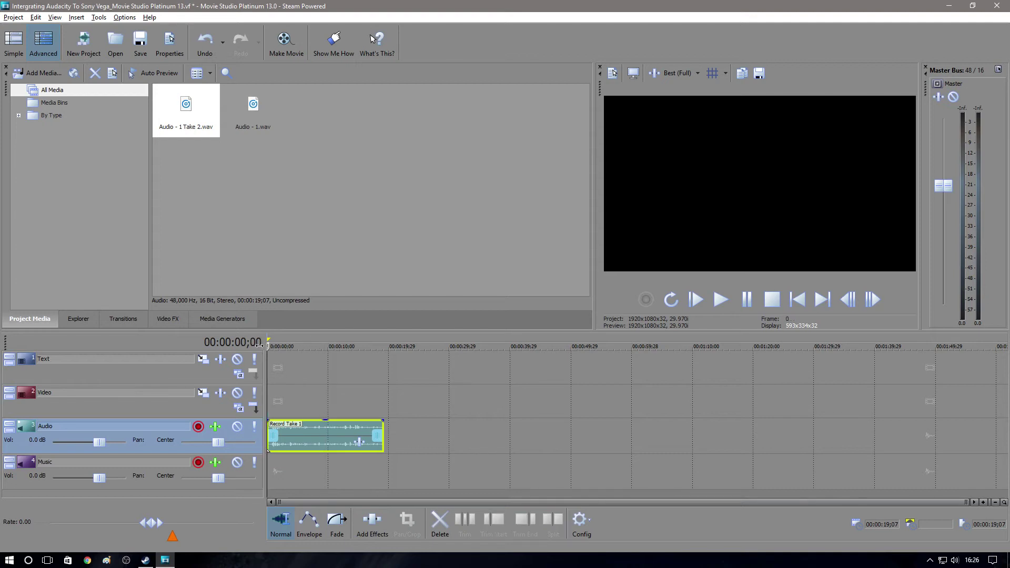
Play and pause the original Record Take 1 clip, then open File Explorer on This PC.
click(722, 304)
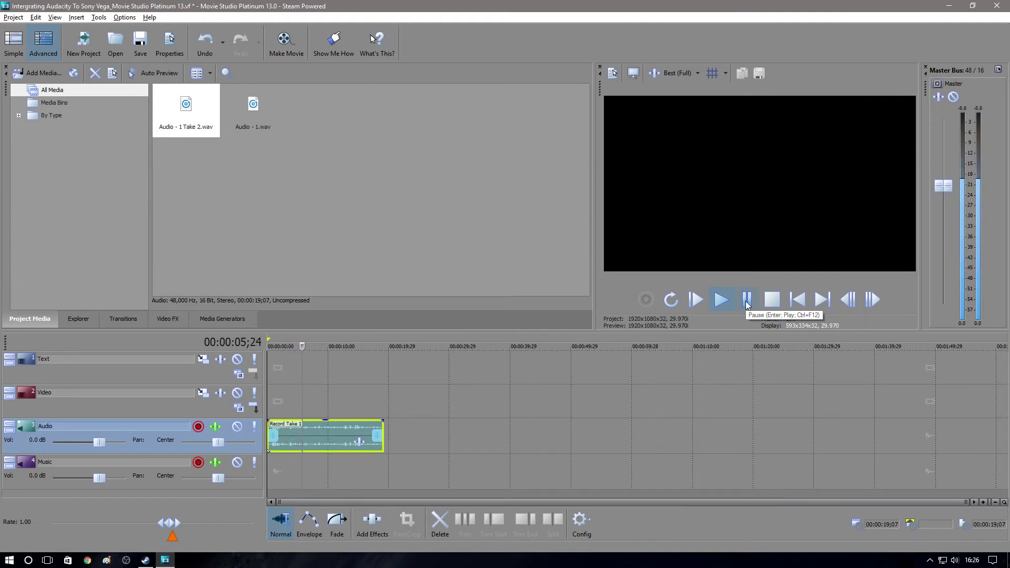
click(747, 300)
click(9, 560)
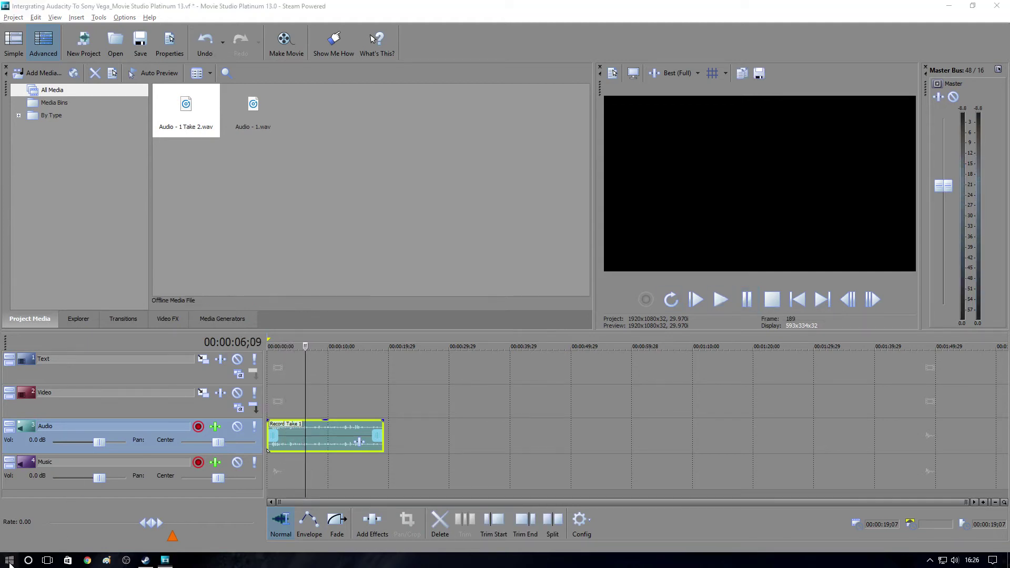
click(29, 483)
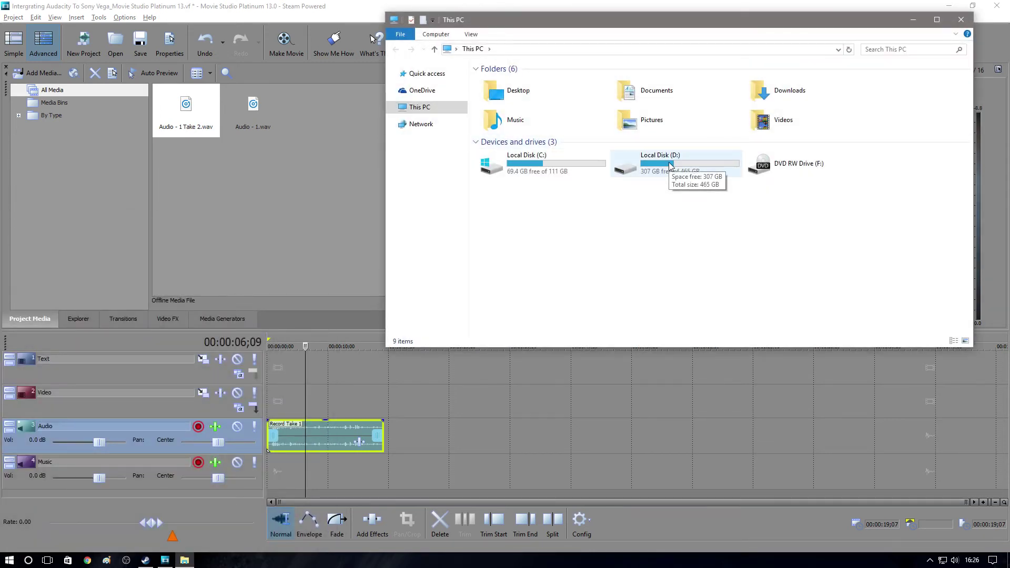
Drag test20 from the Music folder onto the Audio track after the original clip.
double_click(538, 120)
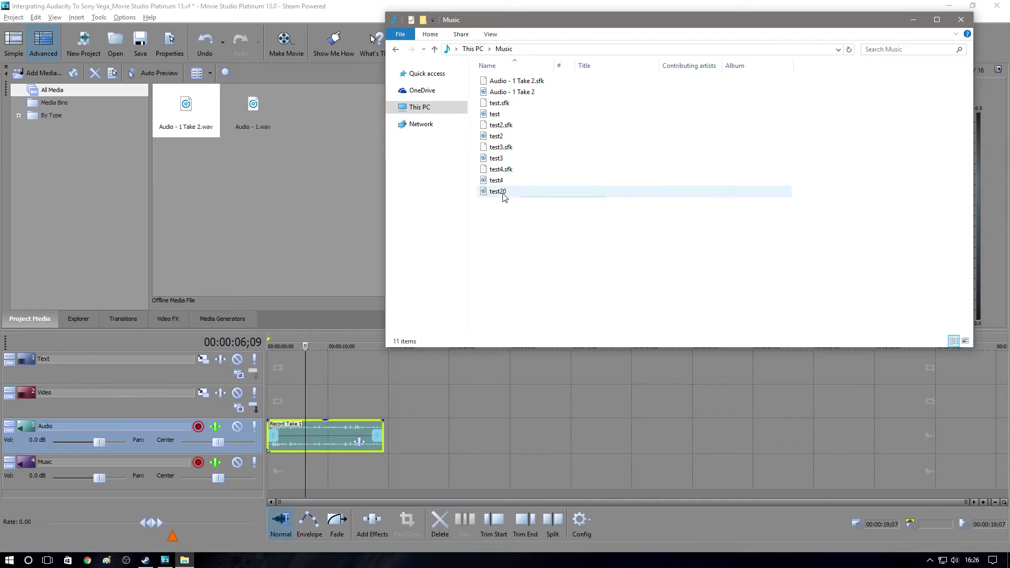
drag(503, 196, 444, 406)
drag(397, 431, 393, 431)
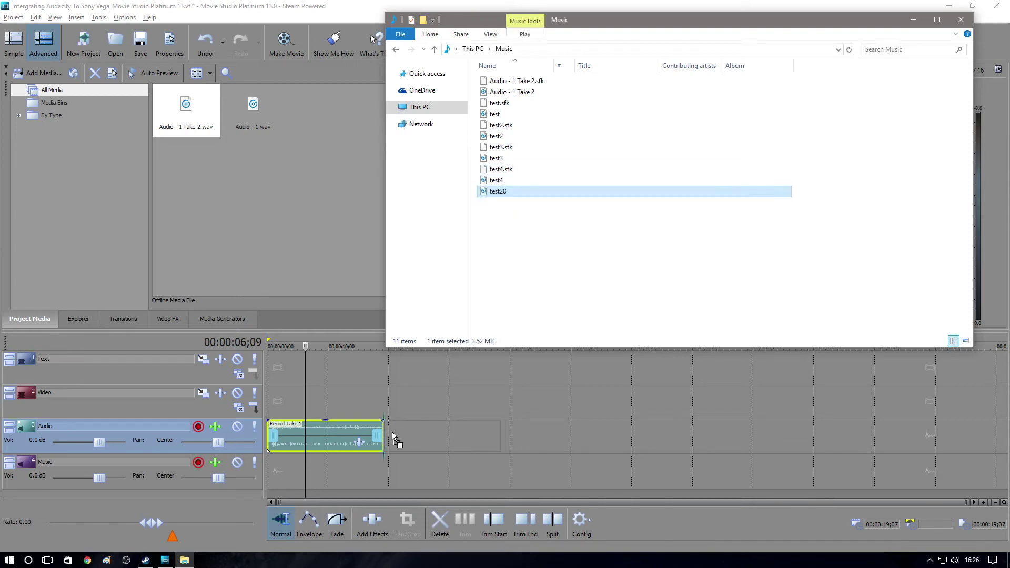
drag(393, 432, 392, 432)
Move the Record Take 1 clip down onto the Music track.
click(961, 20)
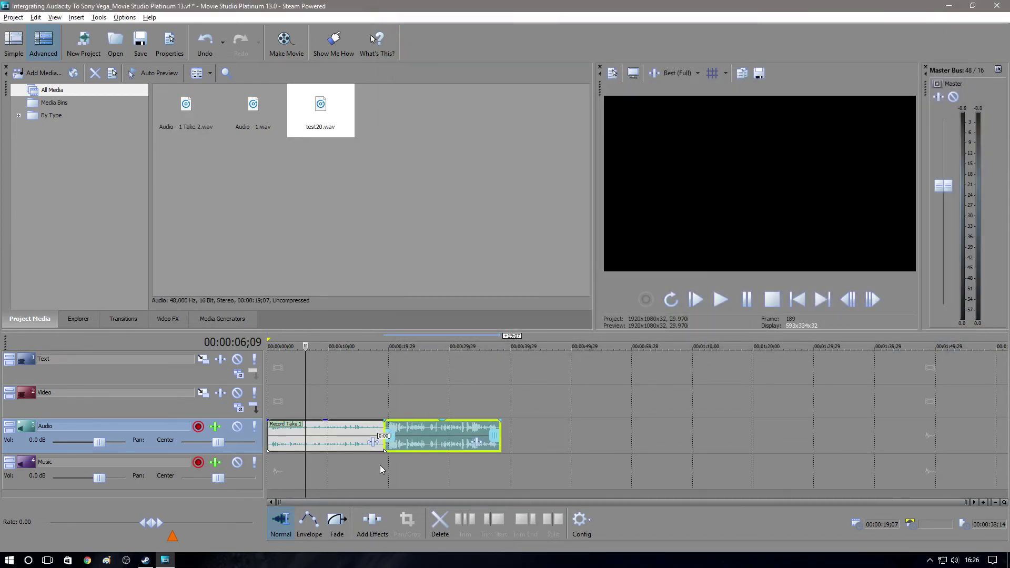
drag(342, 440, 326, 476)
mouse_move(436, 431)
mouse_down()
mouse_move(319, 431)
mouse_move(445, 432)
mouse_up()
click(324, 473)
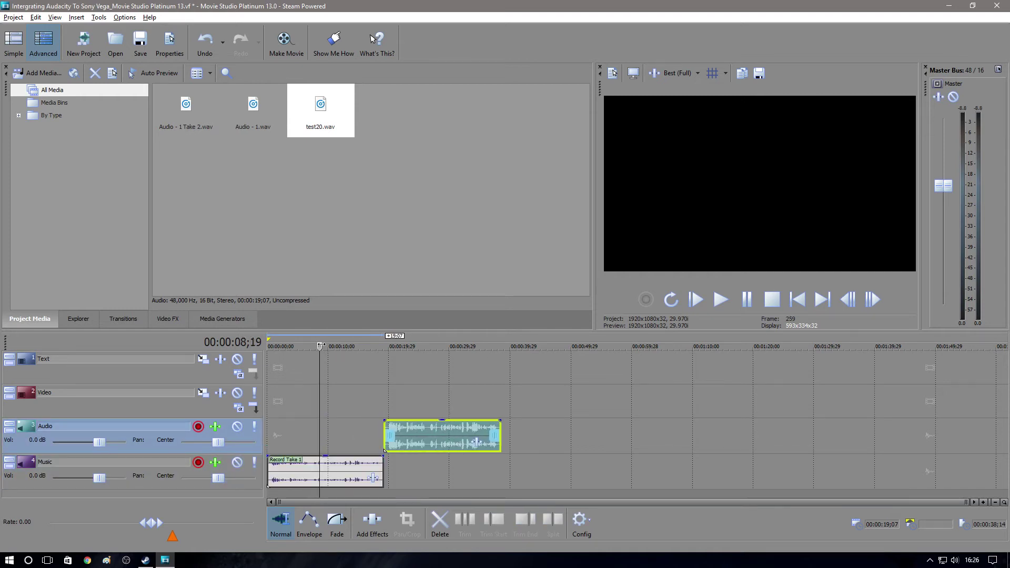
drag(321, 346, 357, 346)
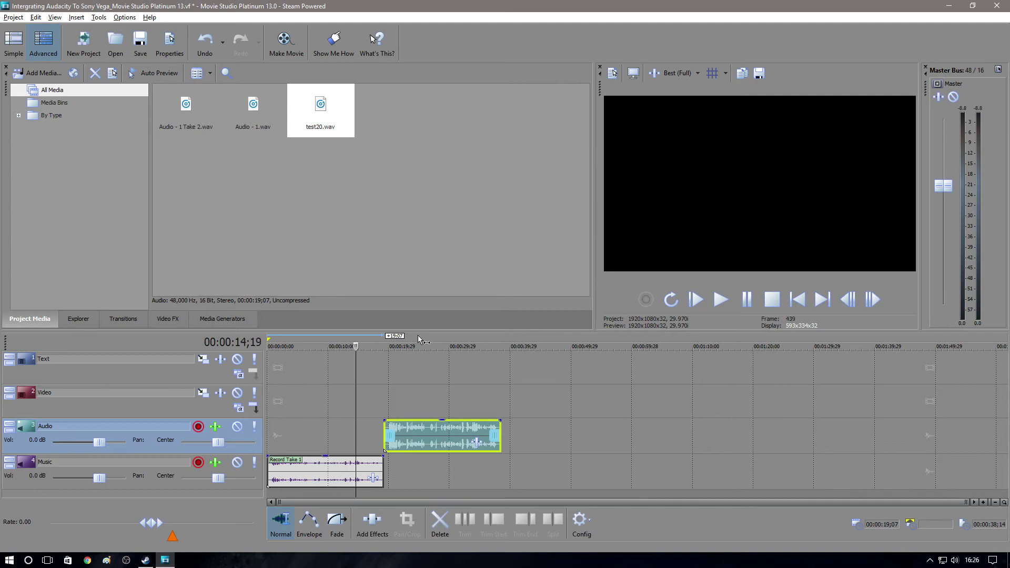
click(750, 299)
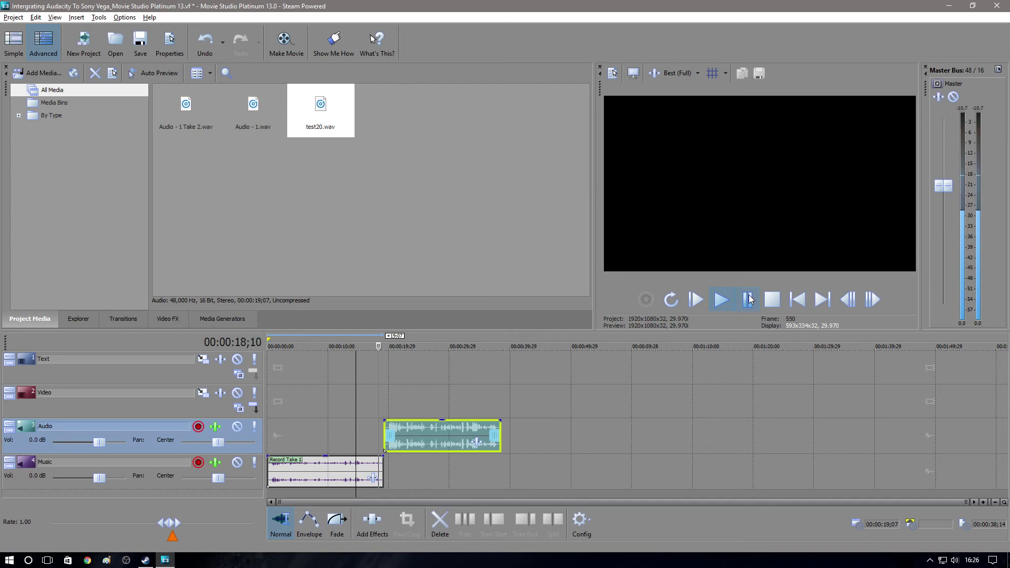
click(749, 299)
drag(381, 345, 384, 345)
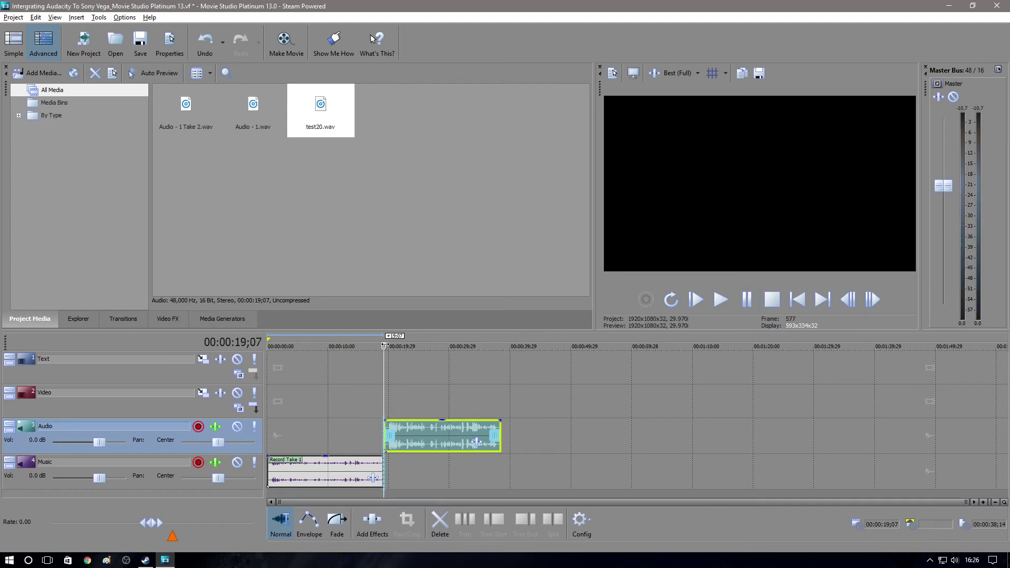
click(721, 299)
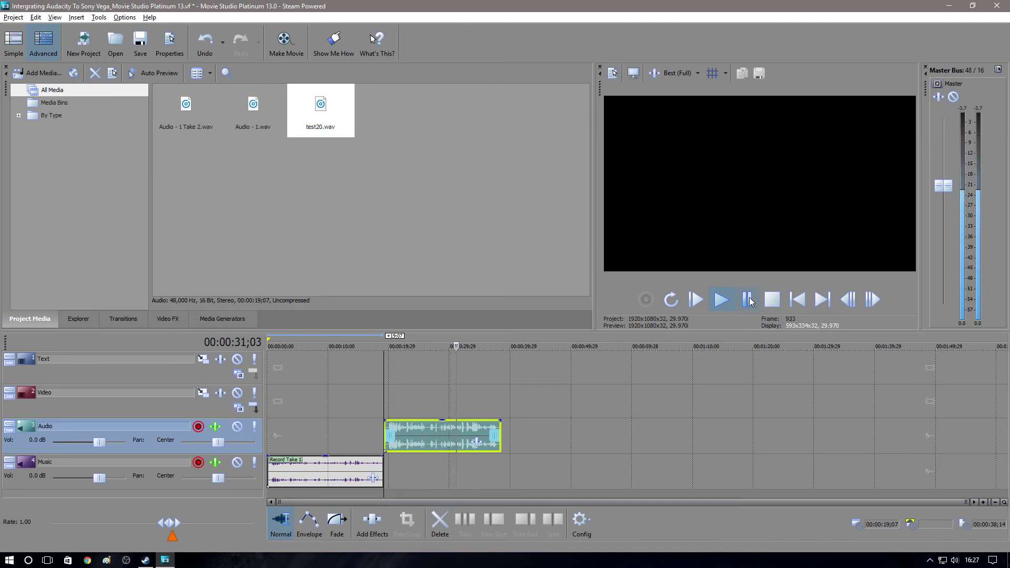
click(748, 299)
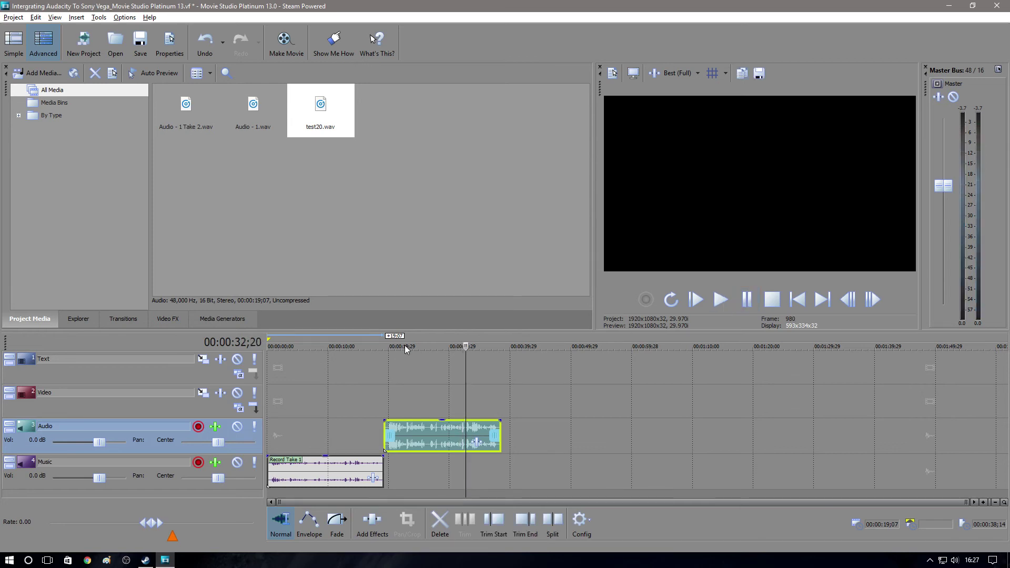
Delete the Record Take 1 clip and move test20 to the start of the timeline.
click(318, 476)
right_click(324, 477)
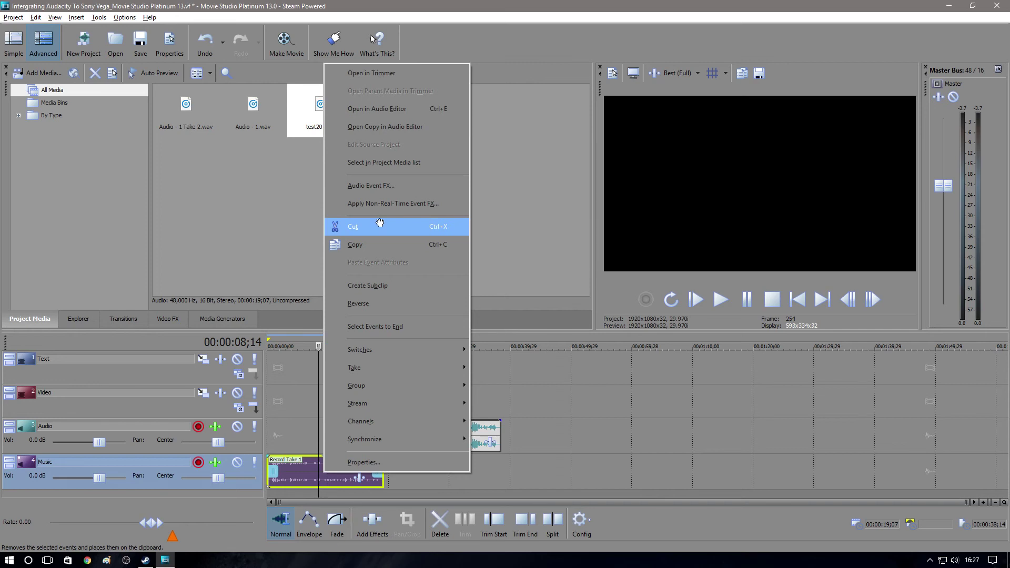
click(379, 225)
click(446, 438)
drag(447, 438, 330, 437)
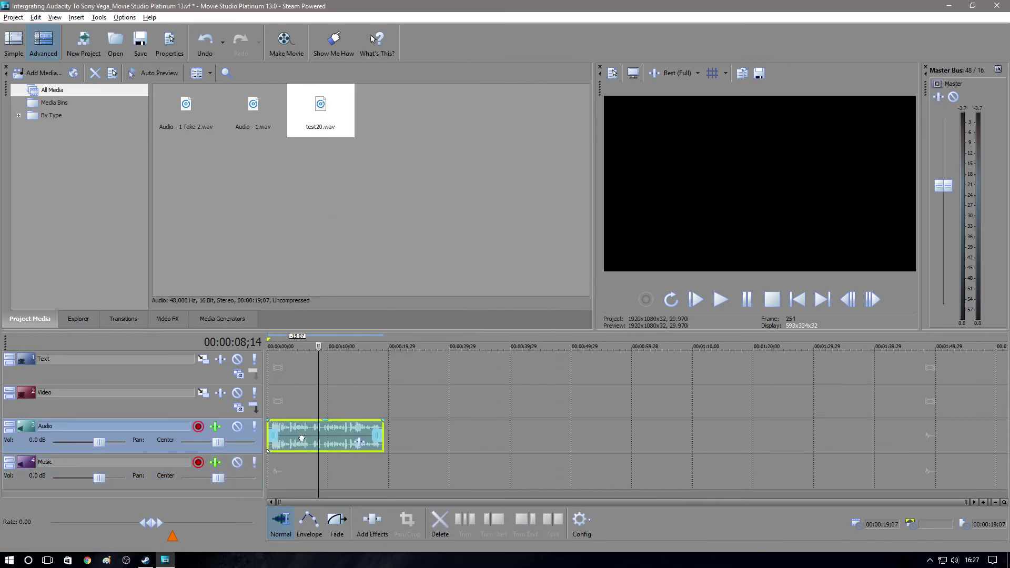
drag(319, 351, 268, 352)
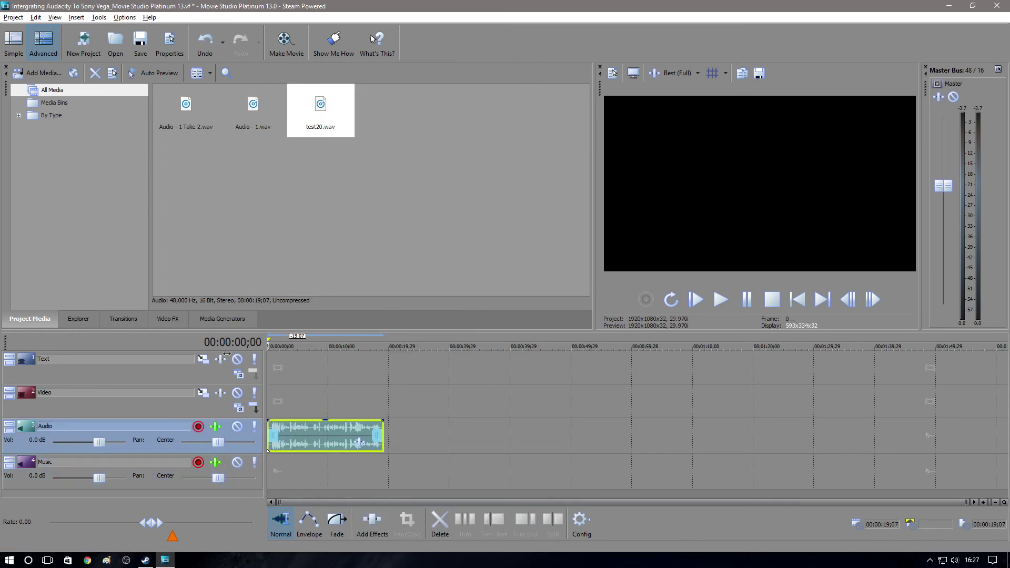
Open a copy of test20 in Audacity, then close Audacity without saving.
right_click(322, 436)
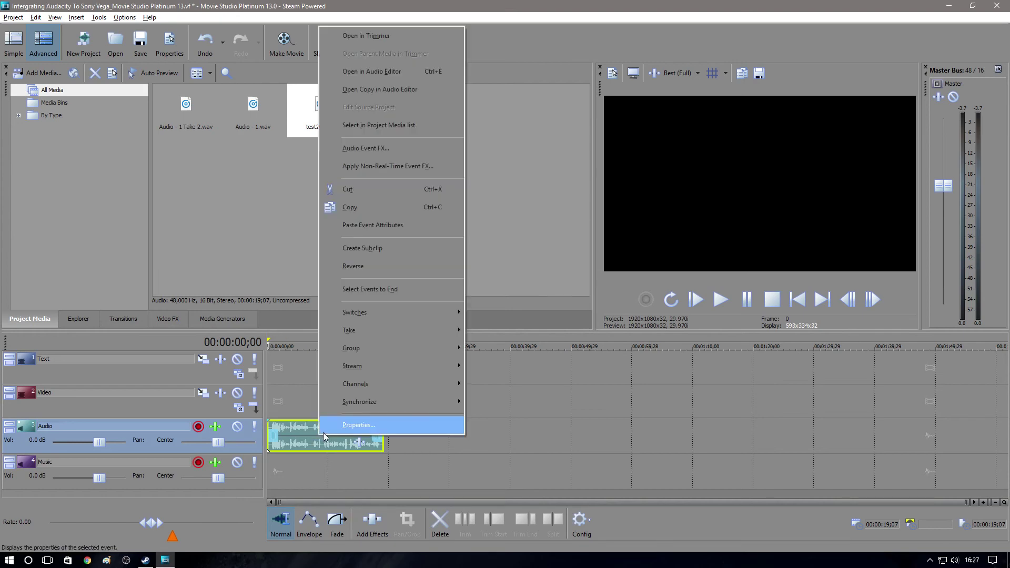
click(379, 89)
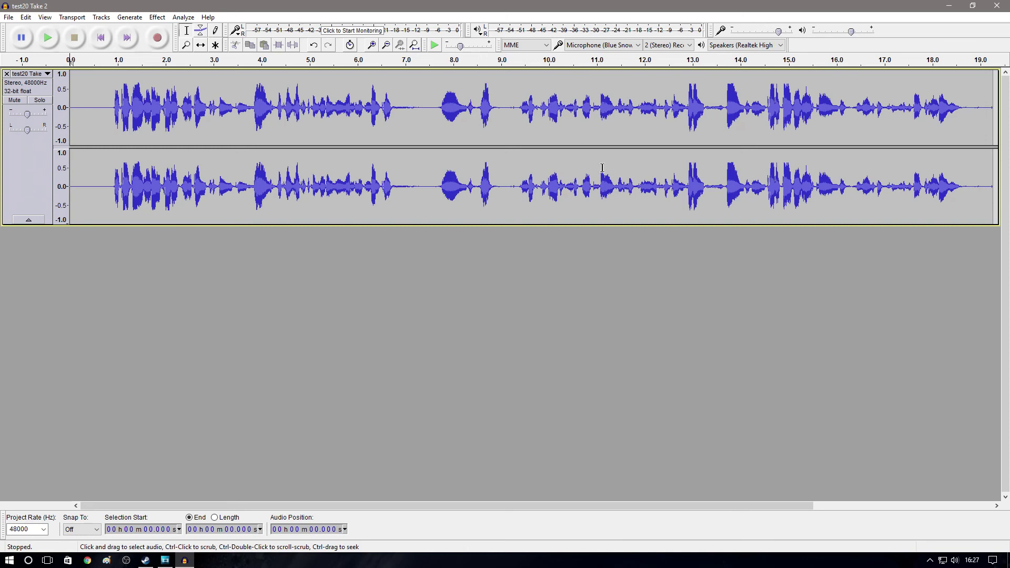
click(997, 12)
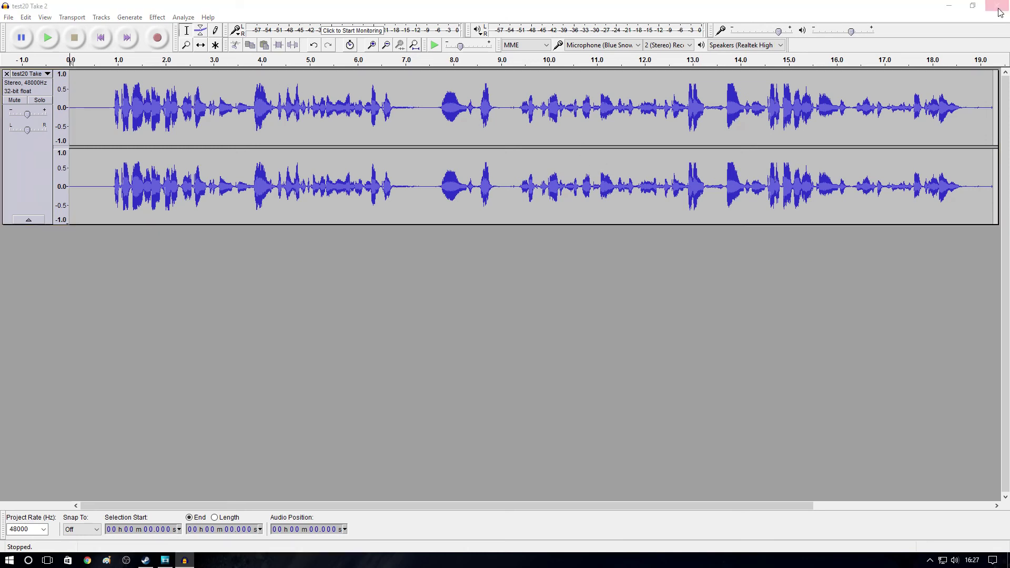
click(531, 282)
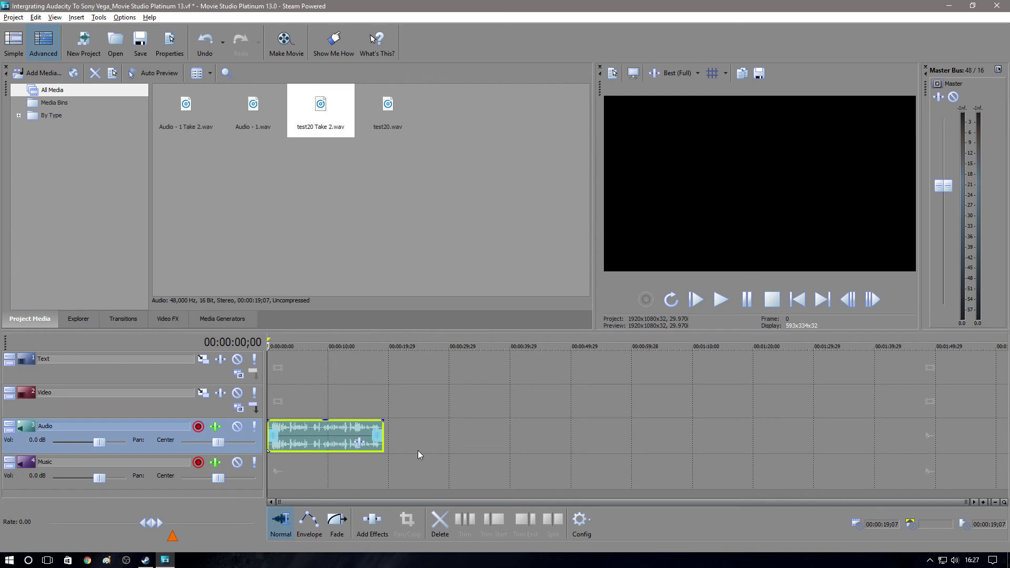